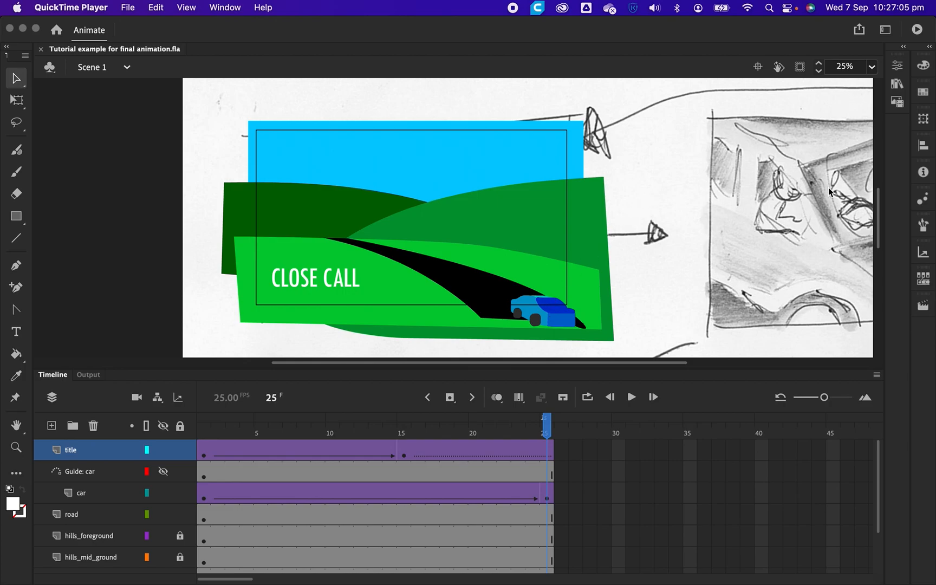
Open Scene 2 and lock its scan layer
click(924, 307)
click(924, 307)
click(815, 335)
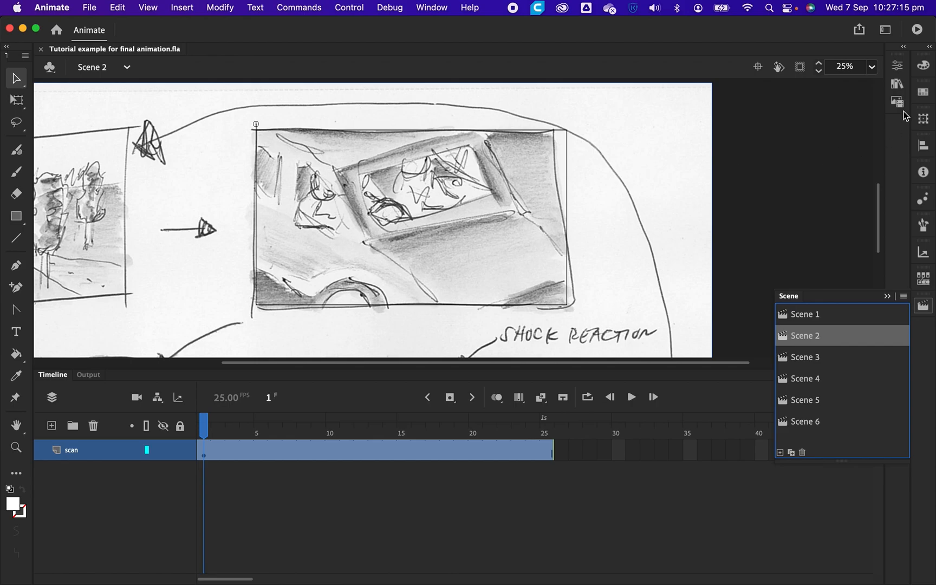
click(897, 83)
click(724, 223)
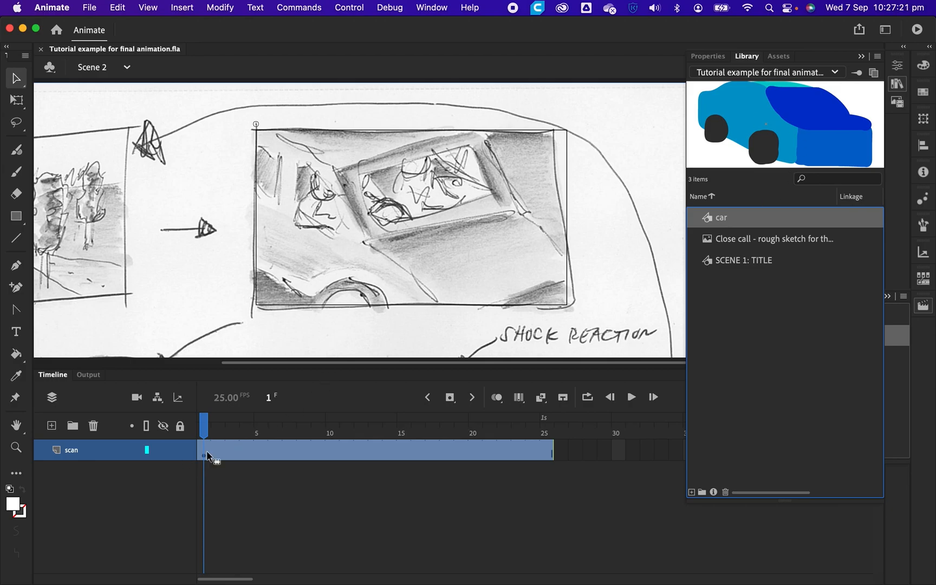
click(181, 451)
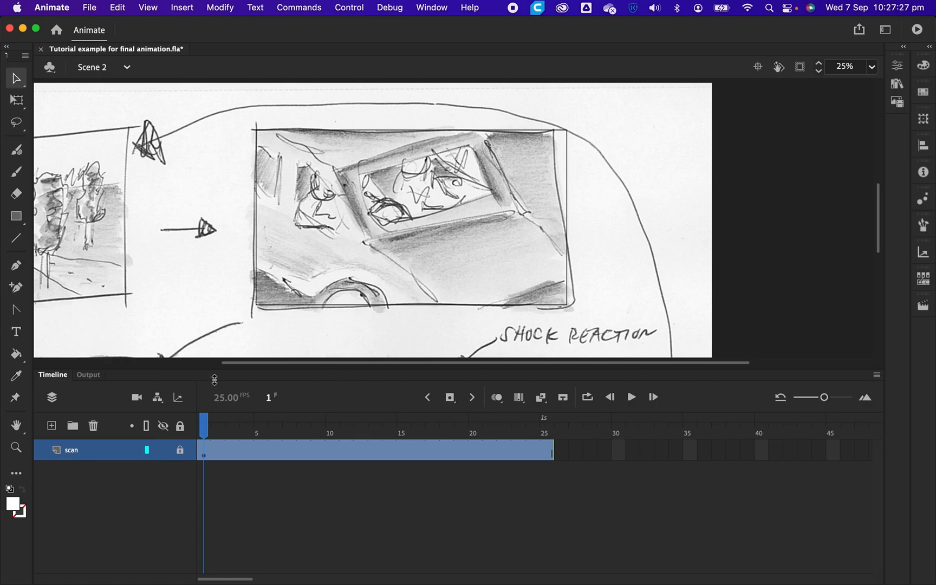
Add a new layer above the scan layer and name it car
click(51, 426)
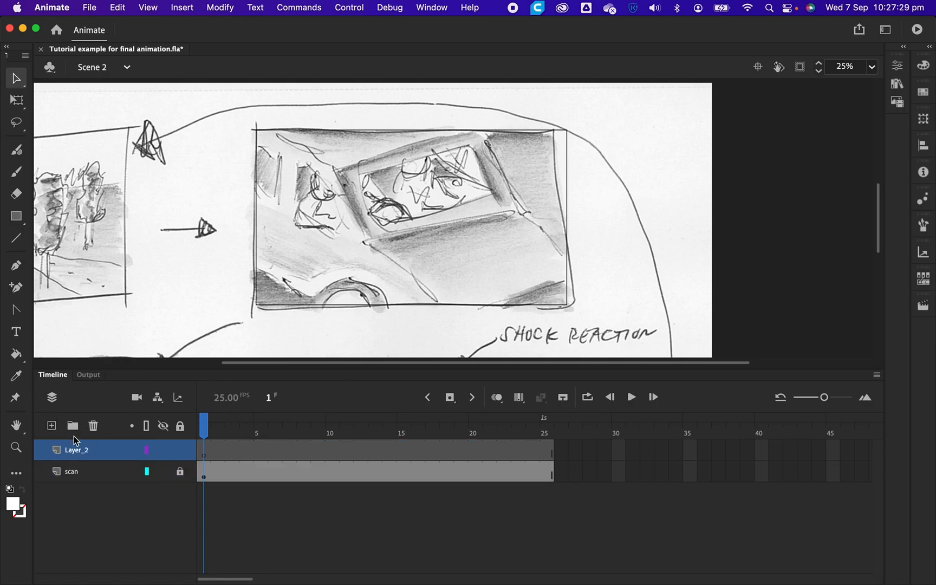
double_click(77, 449)
text(car)
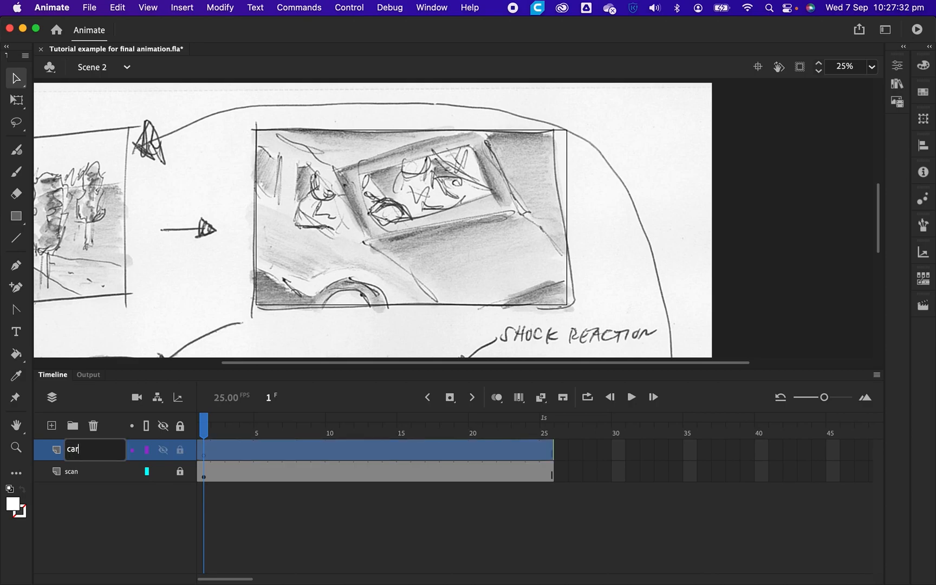
key(Return)
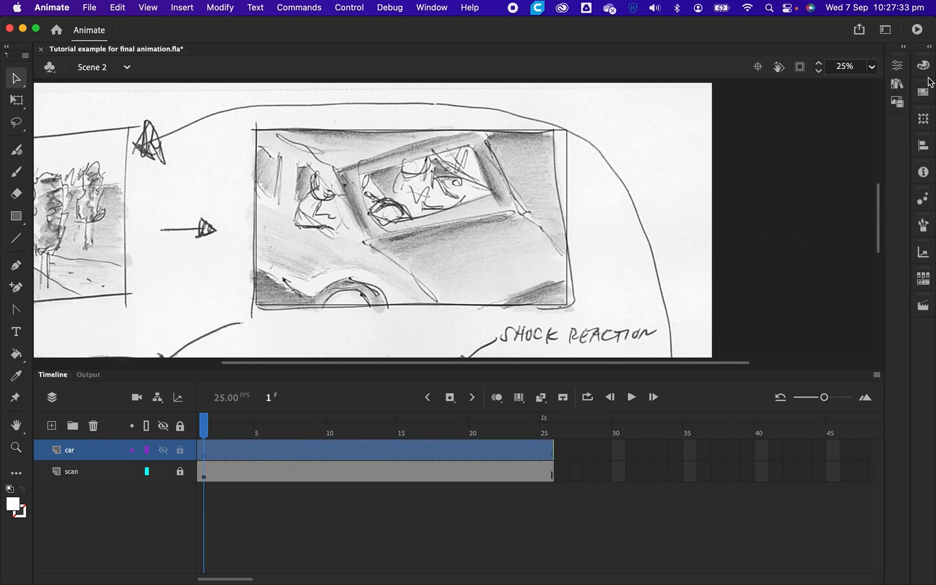
Place the car symbol from the library on the car layer and scale it up until it extends past the stage's sides
click(897, 84)
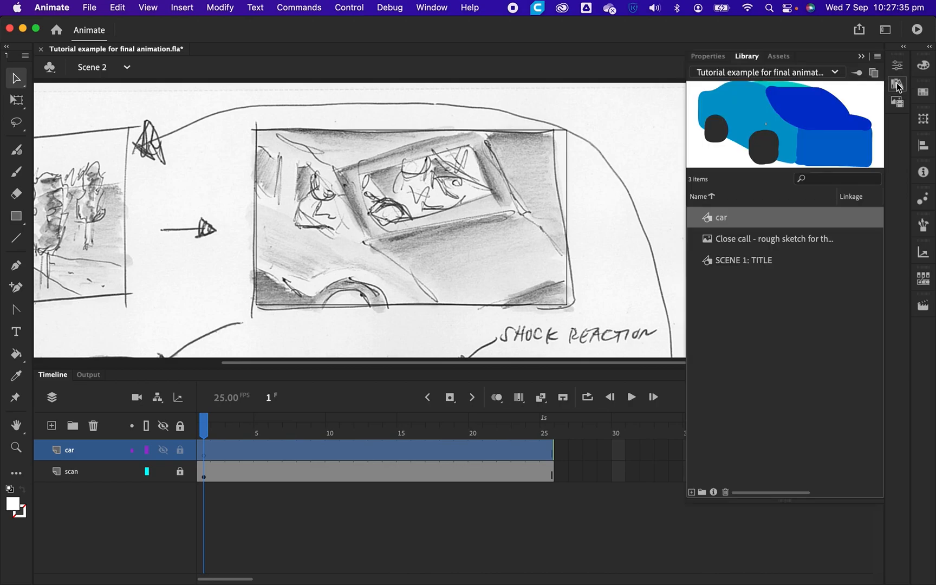
drag(796, 133, 449, 197)
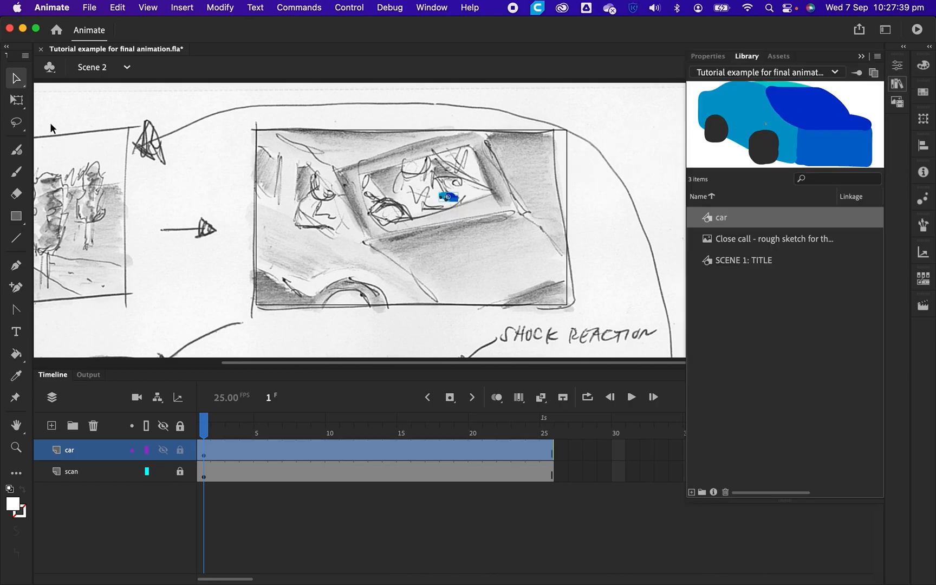
click(17, 100)
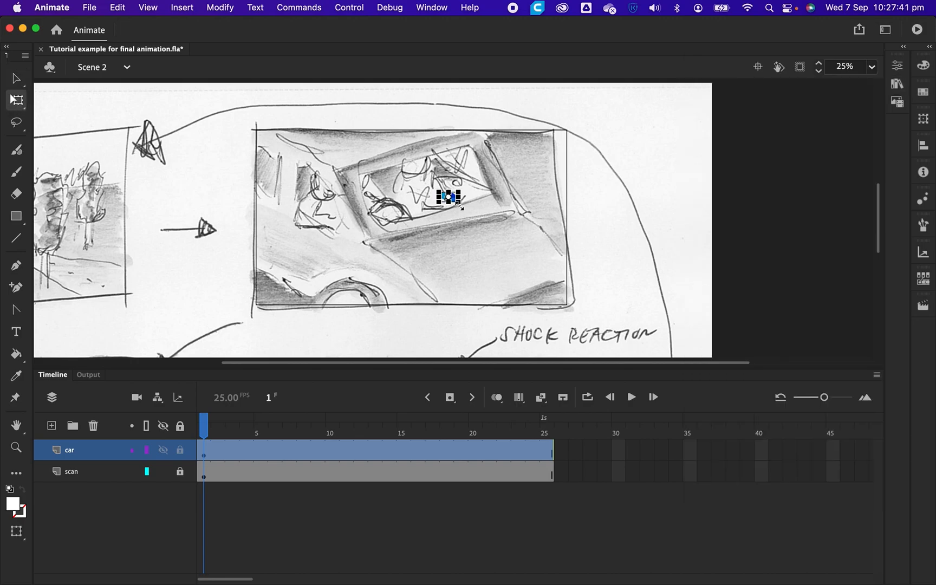
drag(459, 201, 503, 274)
key(super+z)
drag(459, 191, 576, 134)
drag(507, 201, 427, 291)
drag(378, 267, 353, 302)
drag(504, 204, 631, 100)
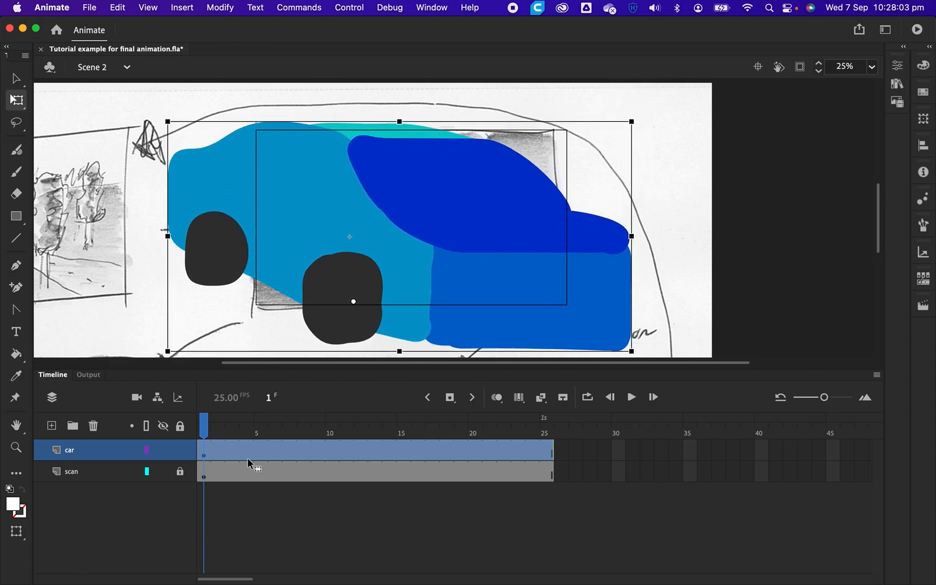
Create a classic tween on the car layer from frame 1 and insert a keyframe at frame 25
click(204, 456)
right_click(205, 458)
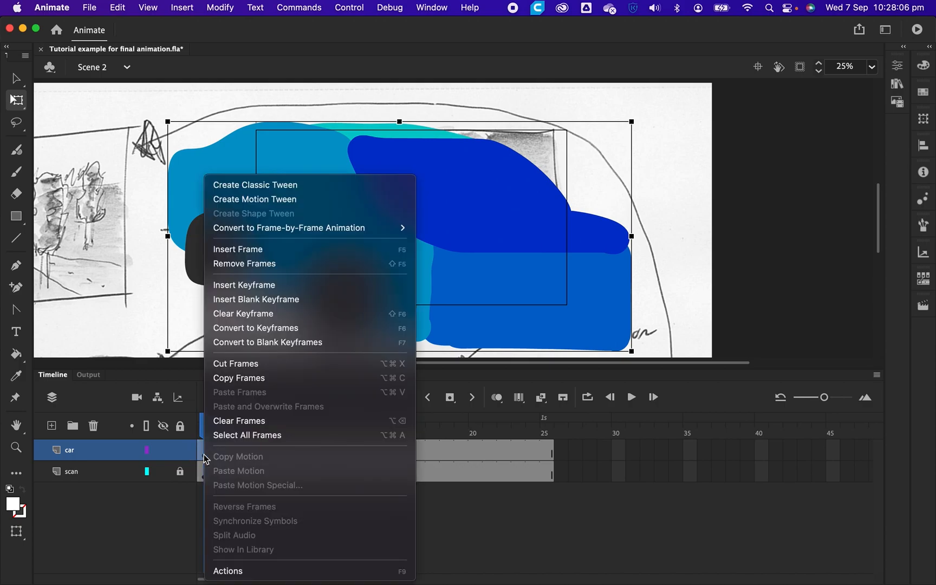
click(268, 185)
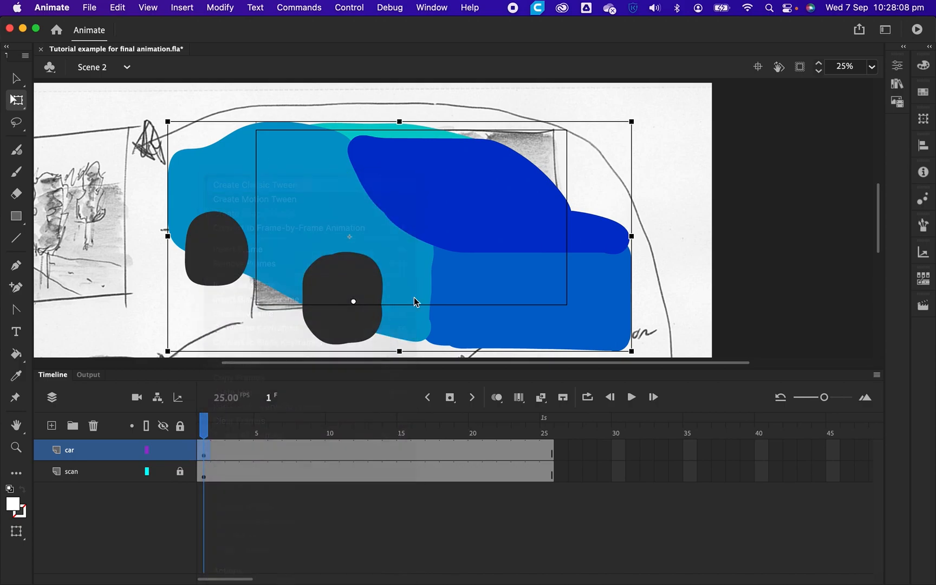
click(549, 457)
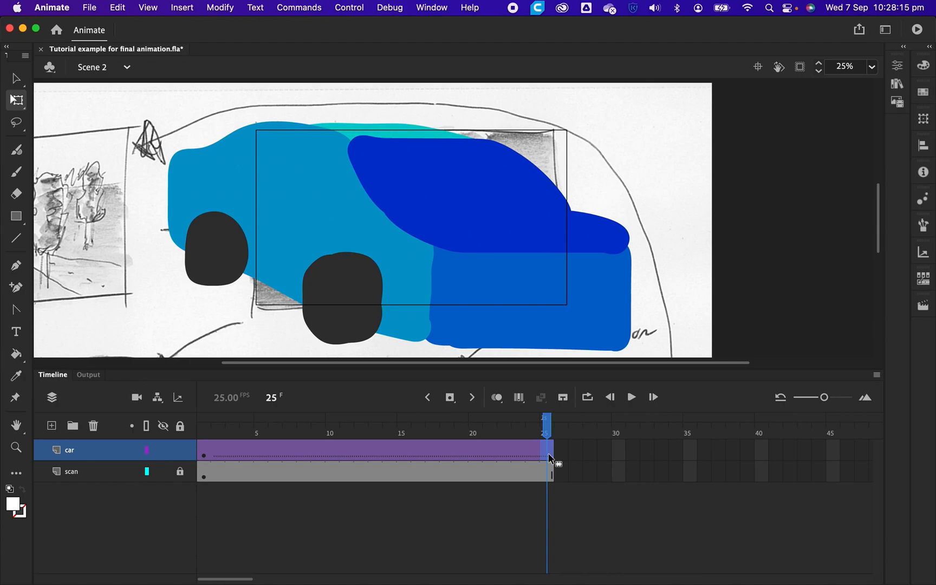
key(F6)
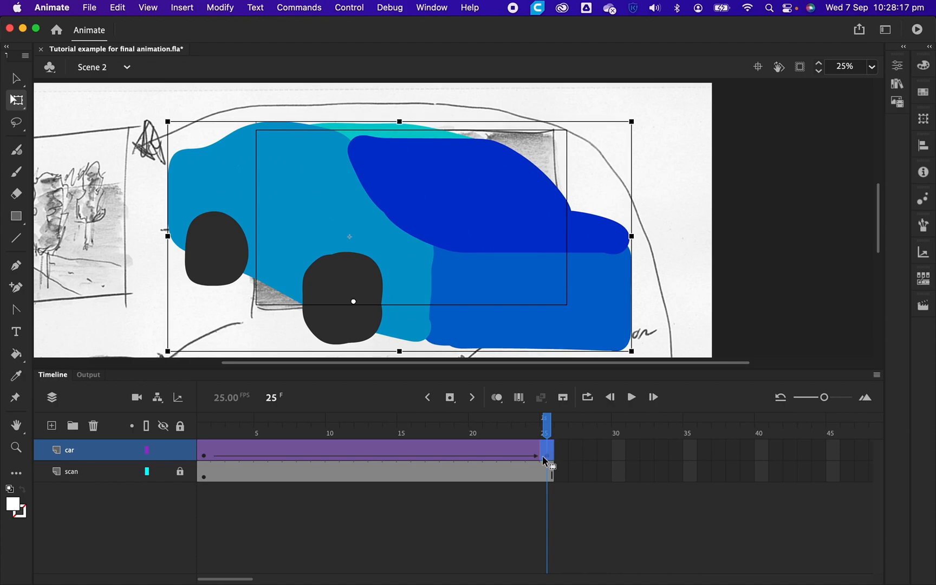
Enlarge the car further at frame 25 and shift it down and to the left
drag(631, 122, 884, 56)
drag(673, 195, 609, 245)
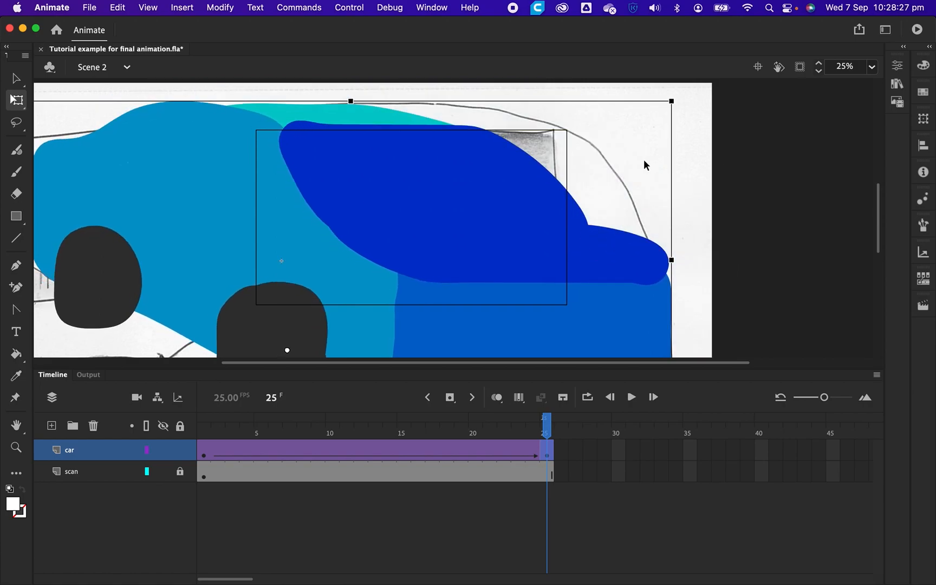
drag(672, 100, 686, 92)
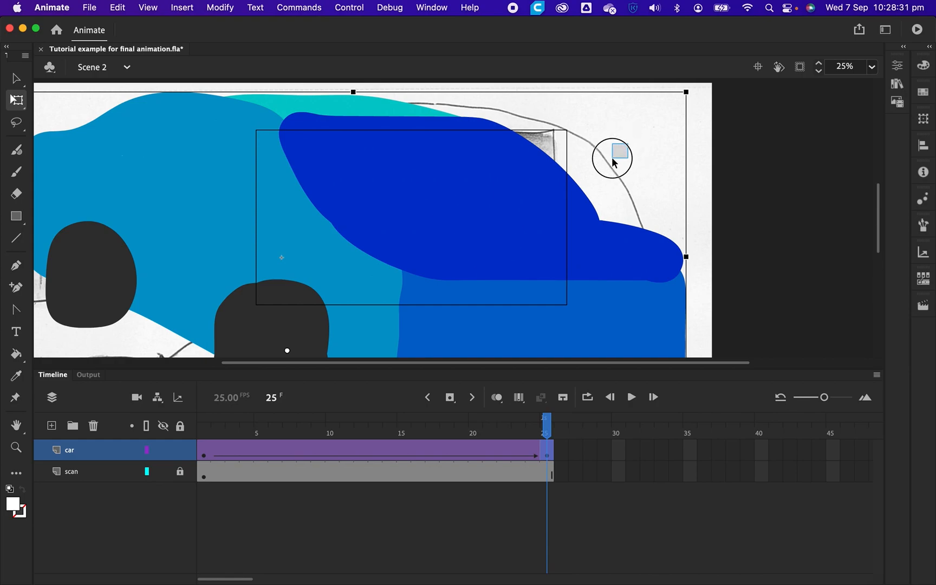
click(619, 152)
click(569, 200)
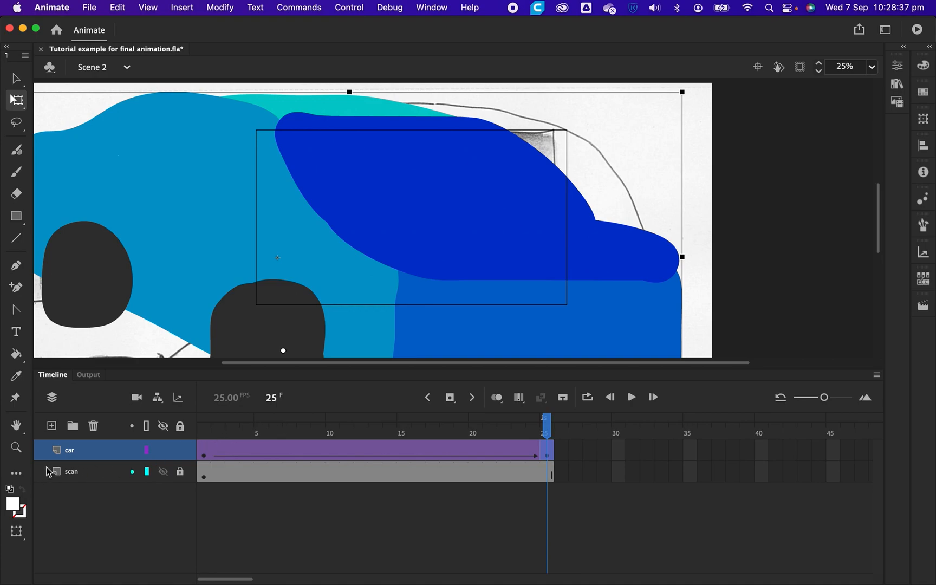
Add a new layer between the car and scan layers and name it grassx
click(53, 427)
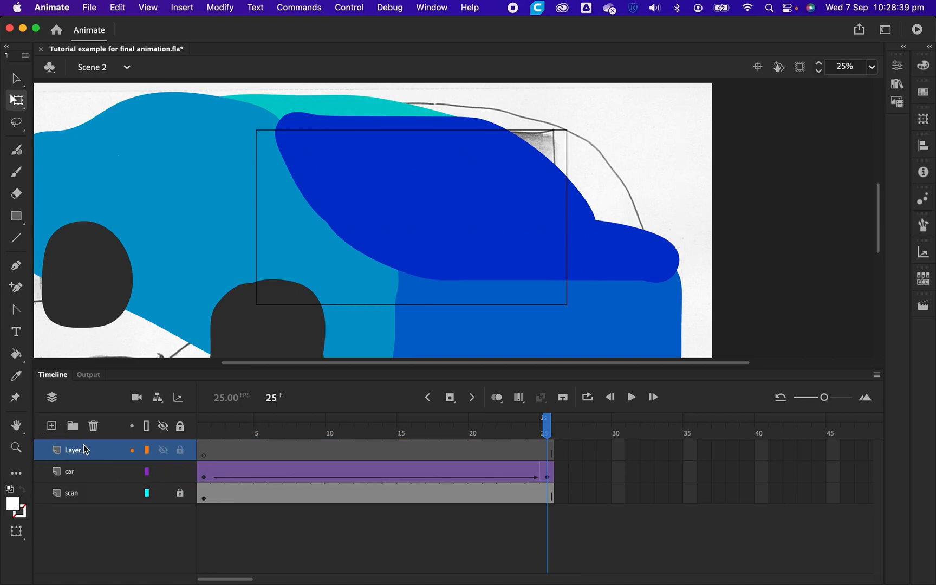
drag(88, 451, 98, 482)
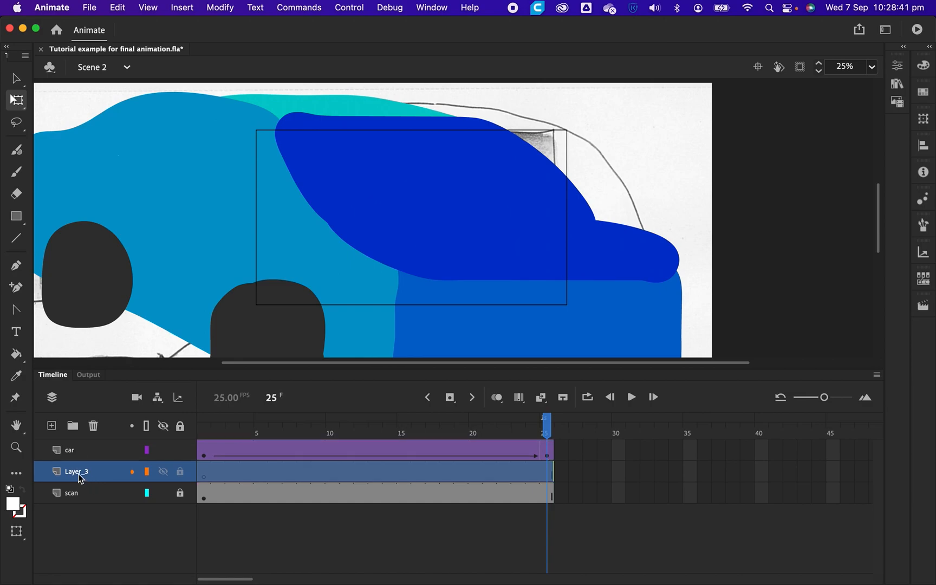
double_click(77, 473)
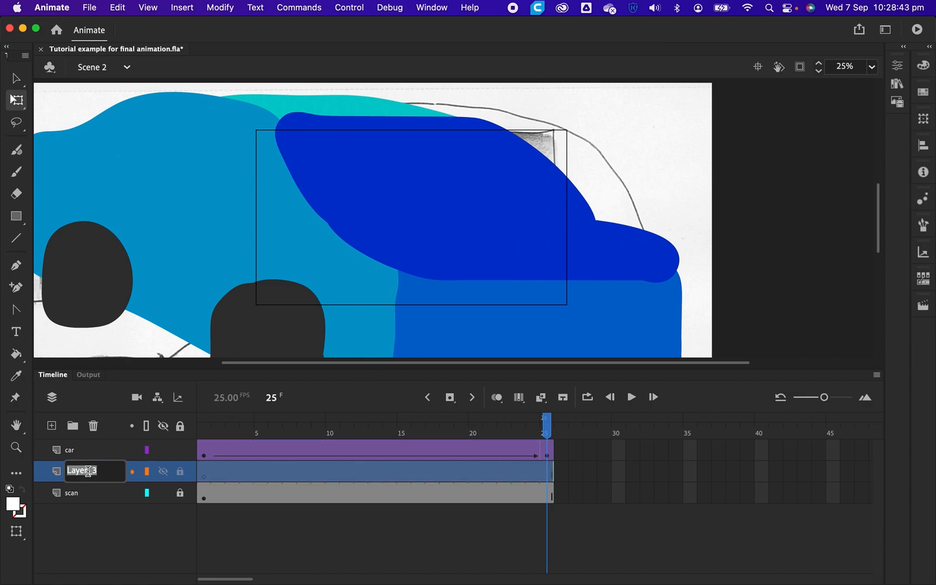
text(gra)
key(Return)
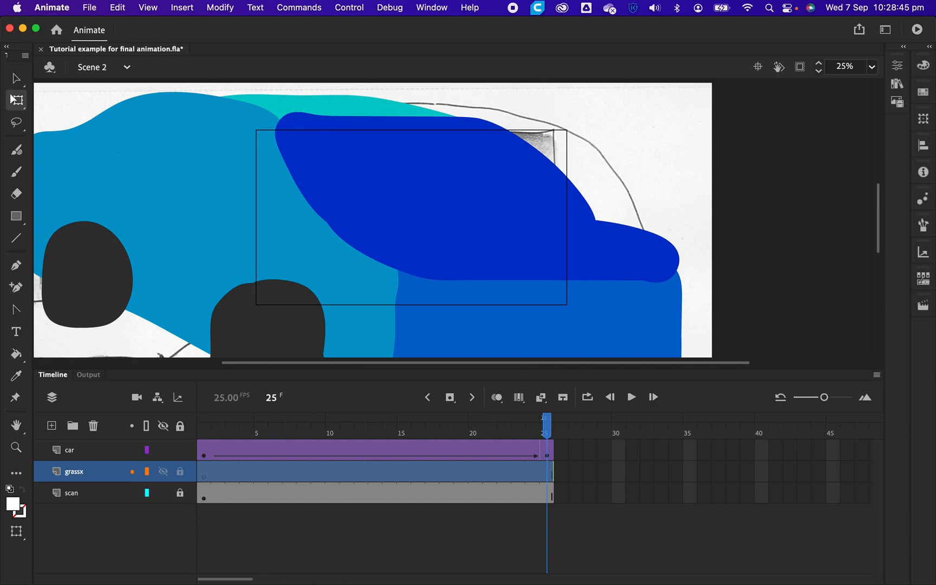
Draw a green-filled rectangle on the grassx layer that covers the whole stage
click(16, 219)
click(13, 505)
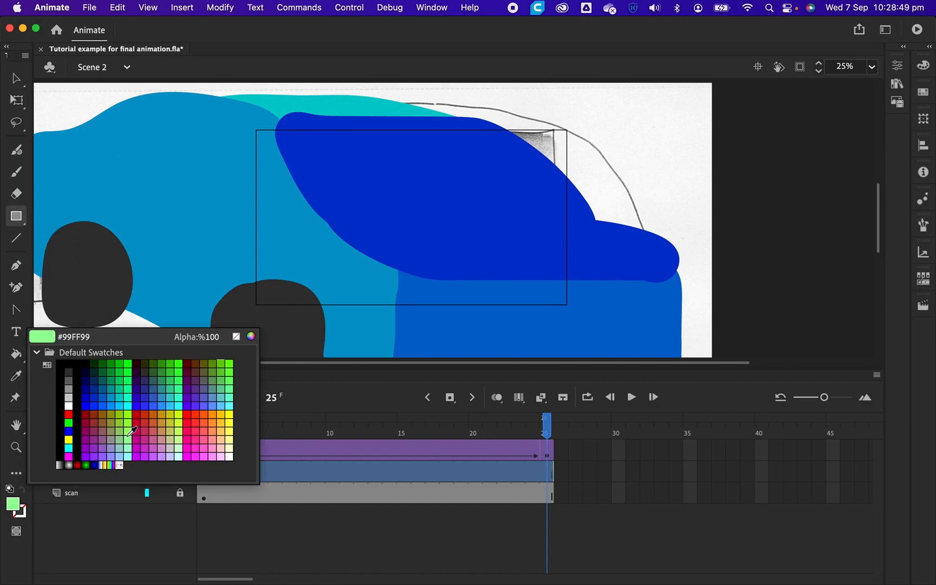
click(118, 371)
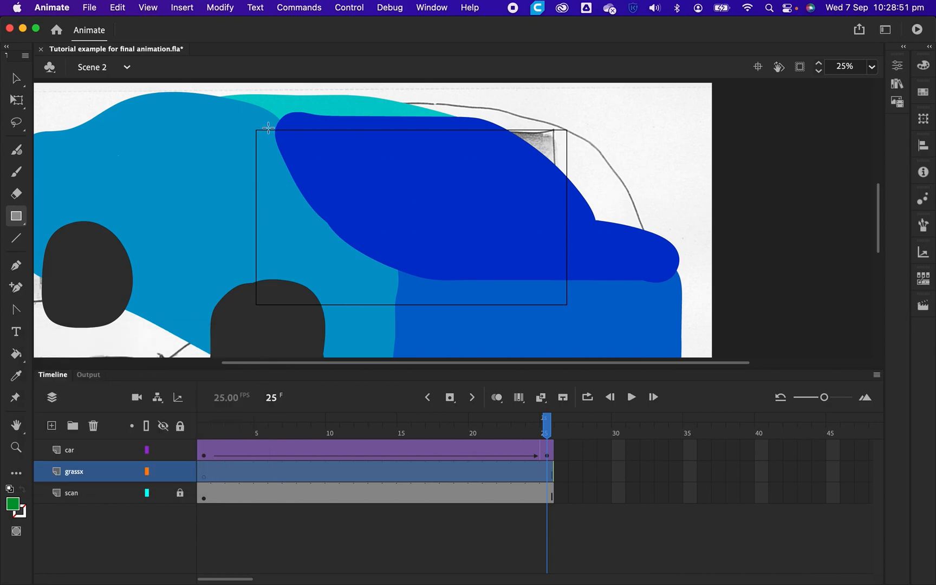
drag(234, 121, 458, 267)
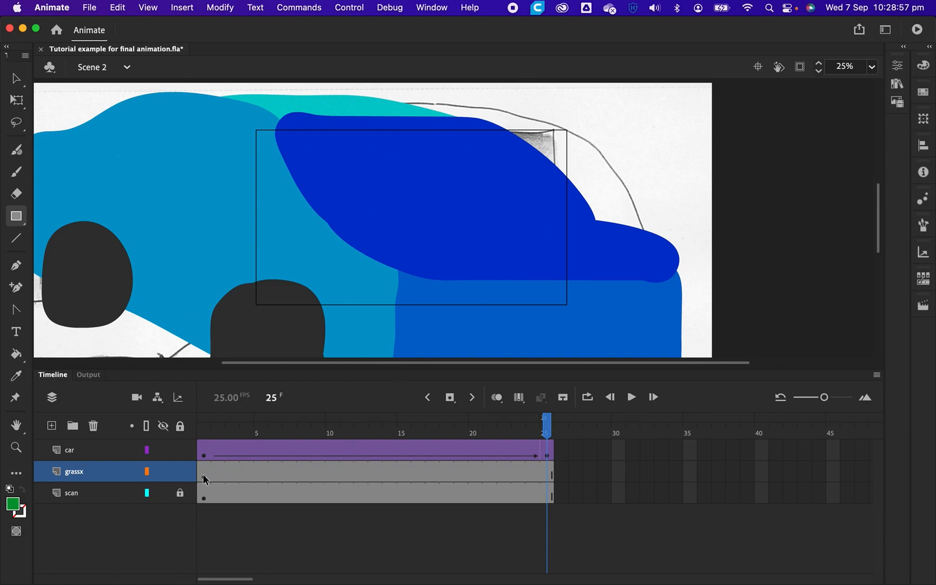
key(super+z)
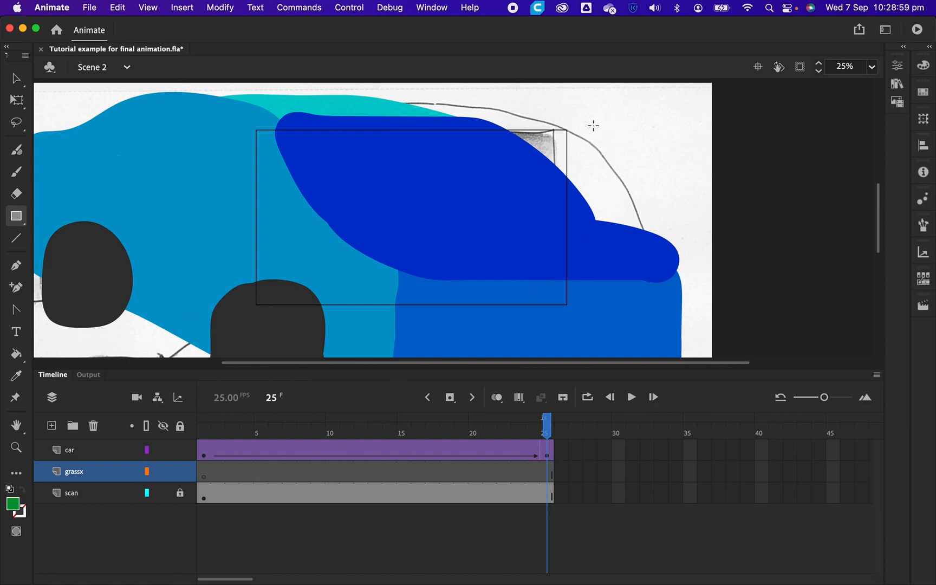
drag(576, 123, 241, 318)
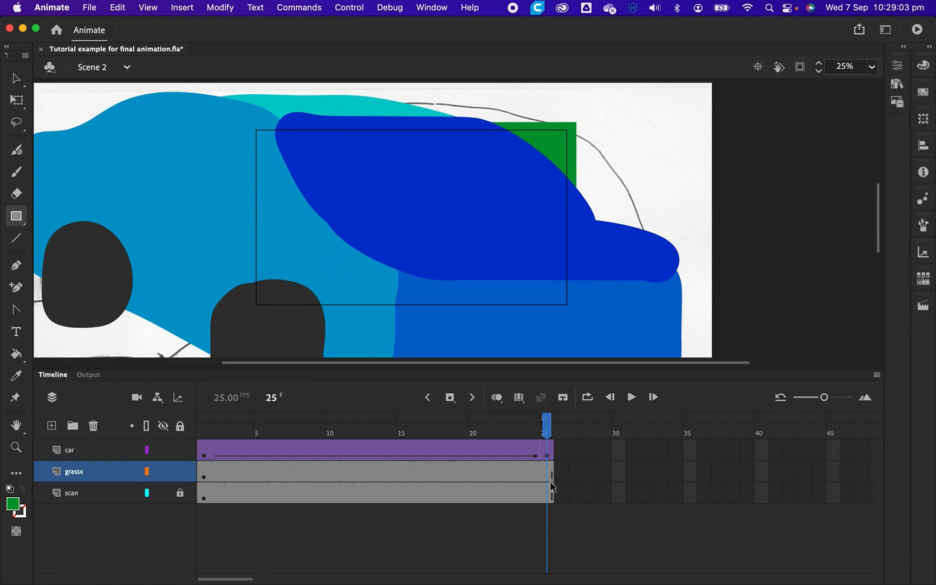
Move the car to the right at the frame 25 keyframe so its windscreen extends past the stage's right edge
drag(468, 429, 568, 439)
click(543, 454)
key(v)
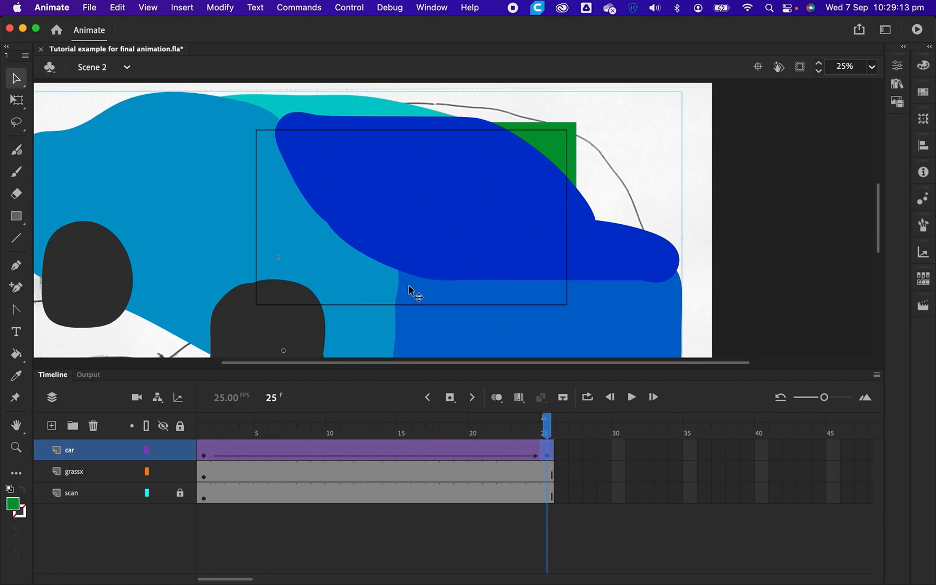
drag(449, 243, 523, 249)
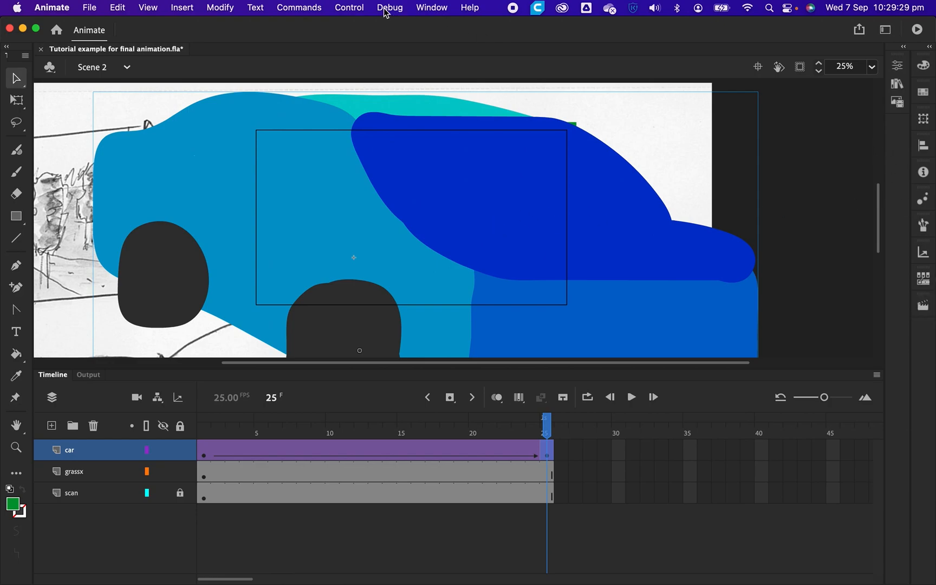
Save the file, then test the movie to preview the car animation and close the preview
key(super+s)
click(351, 8)
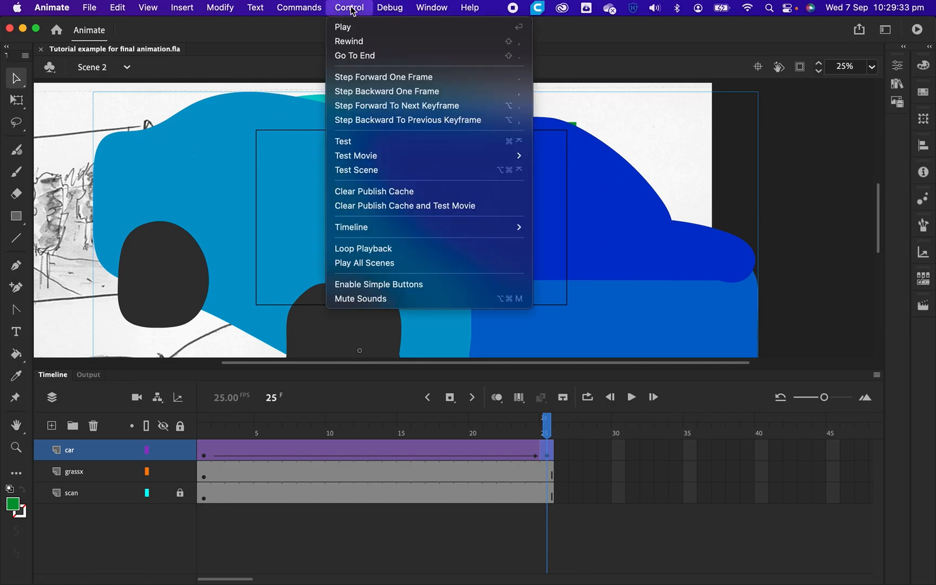
click(358, 141)
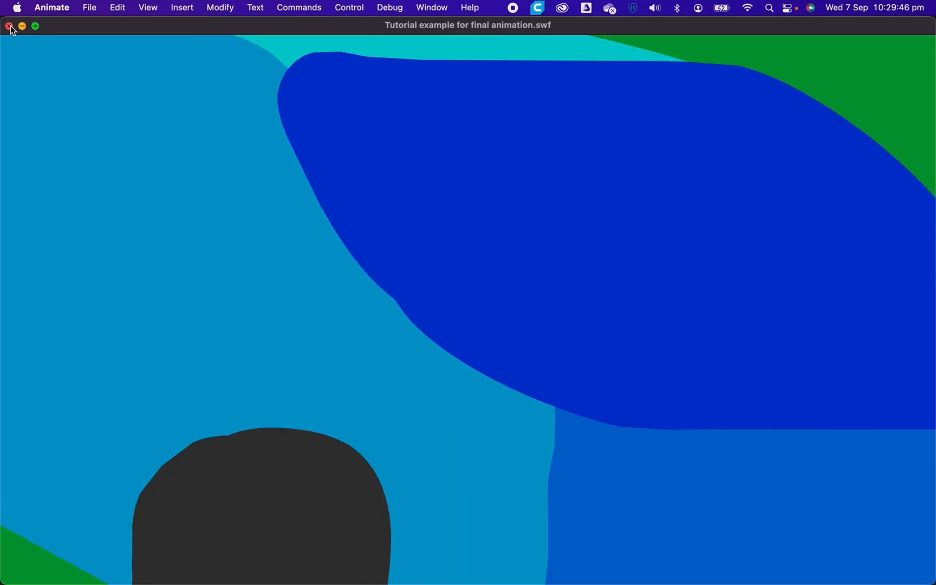
click(10, 27)
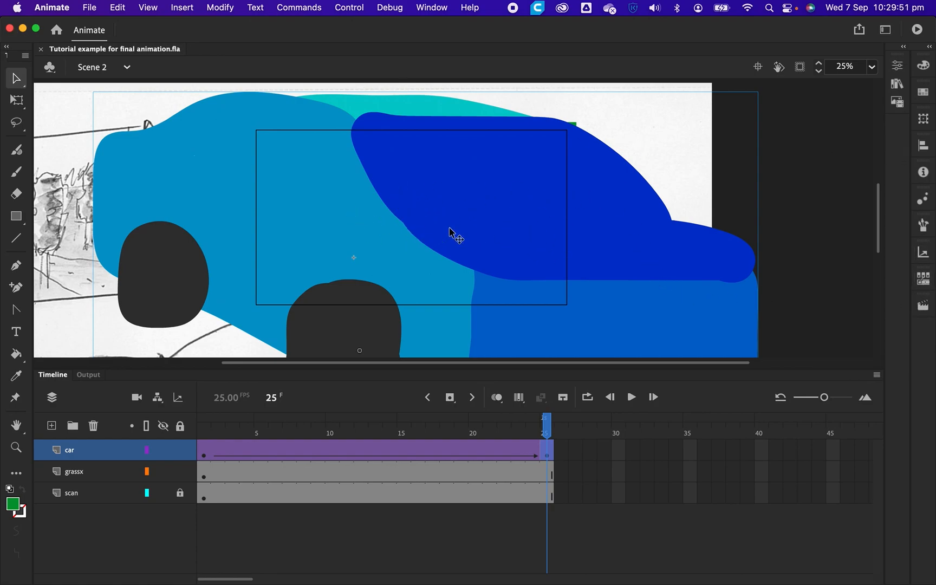
Open Scene 3 and lock its scan layer
click(924, 309)
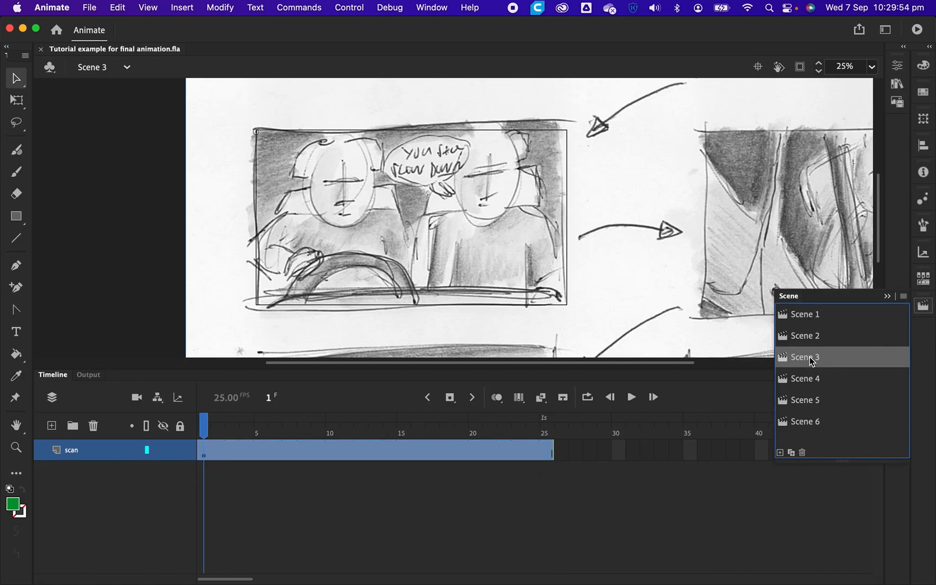
click(812, 359)
click(180, 450)
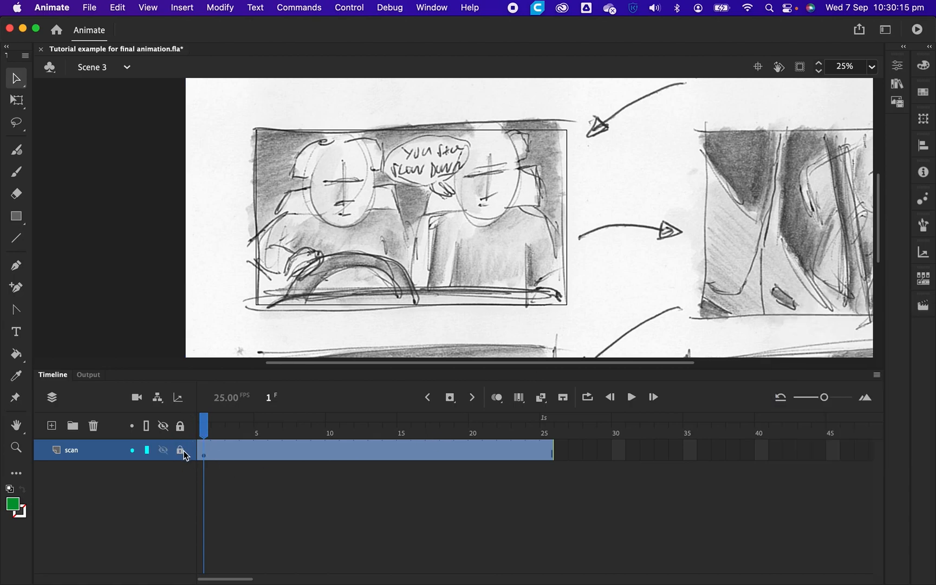
Add a new layer above the scan layer and name it dash
click(52, 426)
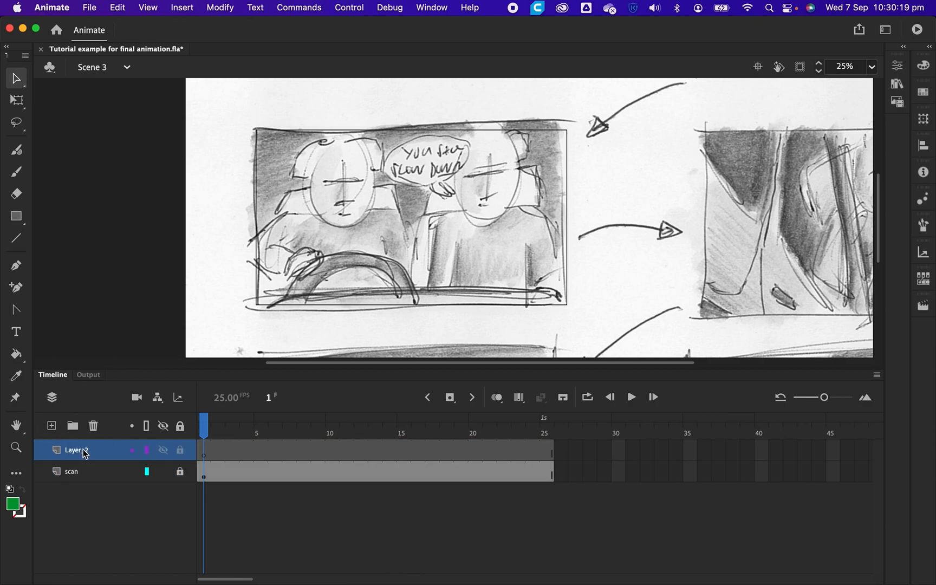
double_click(84, 451)
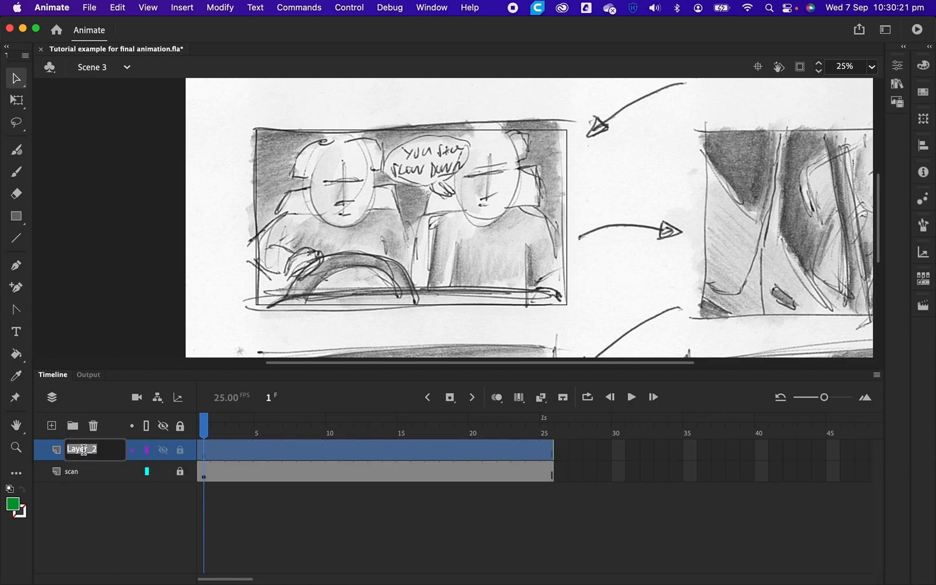
text(dash)
key(Return)
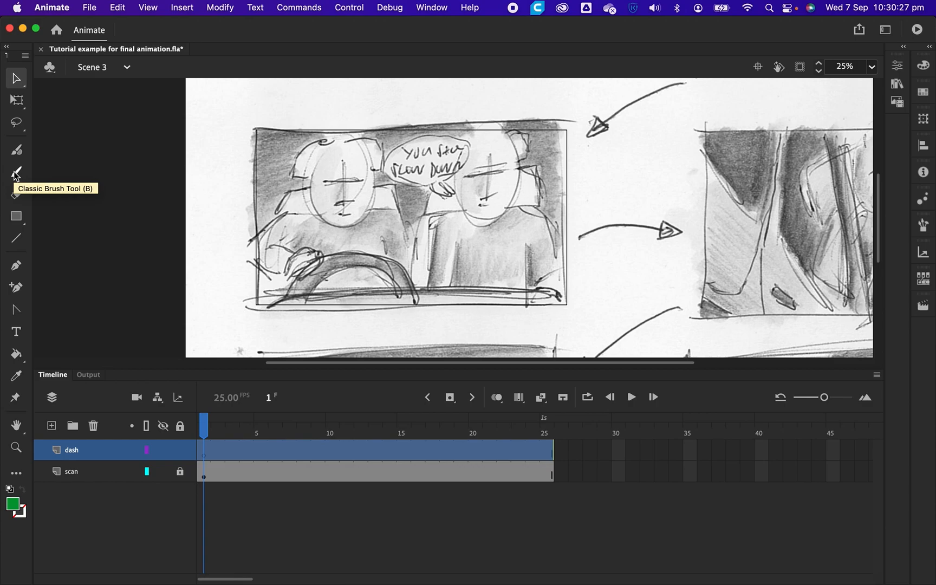
Trace the dashboard as a closed Pen outline along the sketch's lower edge, extending past the stage sides, and fill it dark grey
click(15, 265)
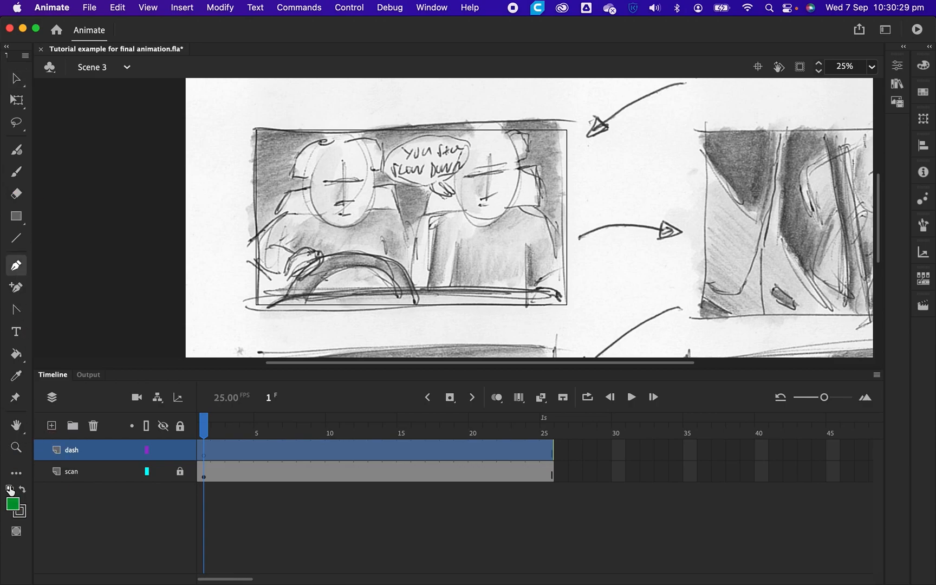
click(13, 505)
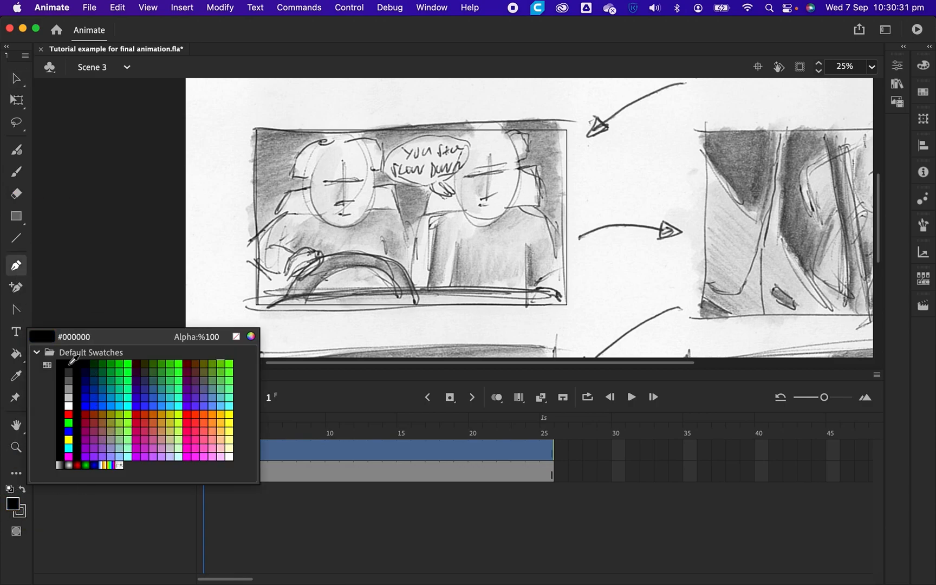
click(72, 379)
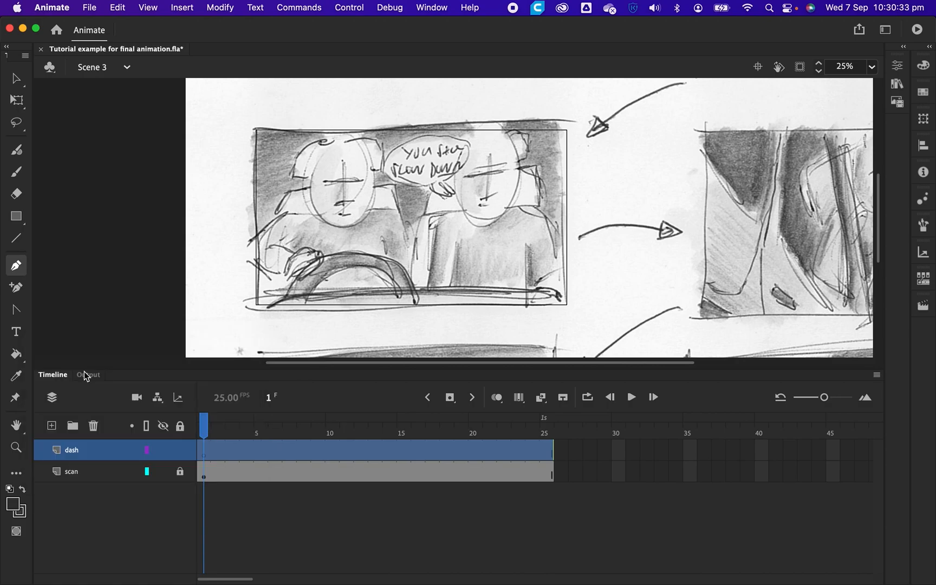
drag(217, 299, 307, 293)
drag(568, 293, 731, 320)
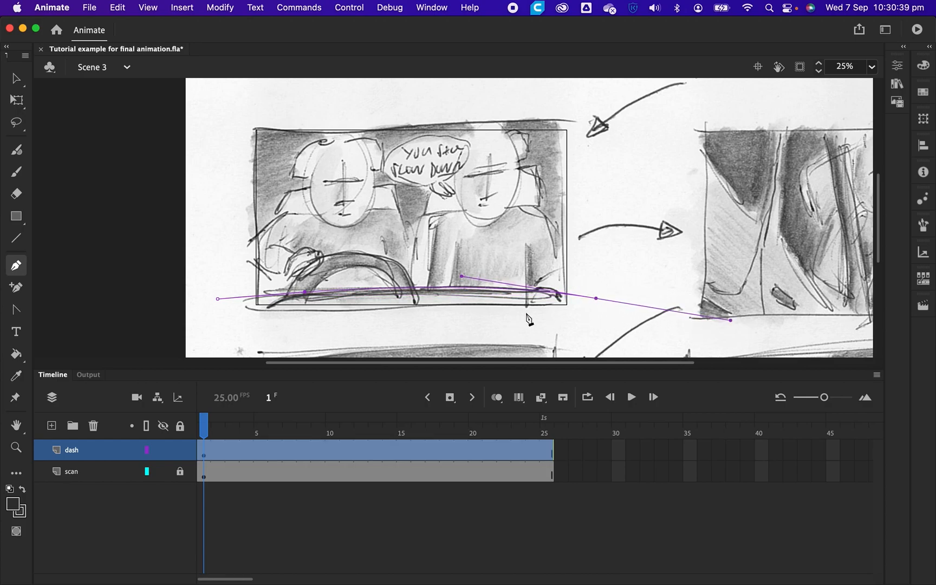
click(599, 319)
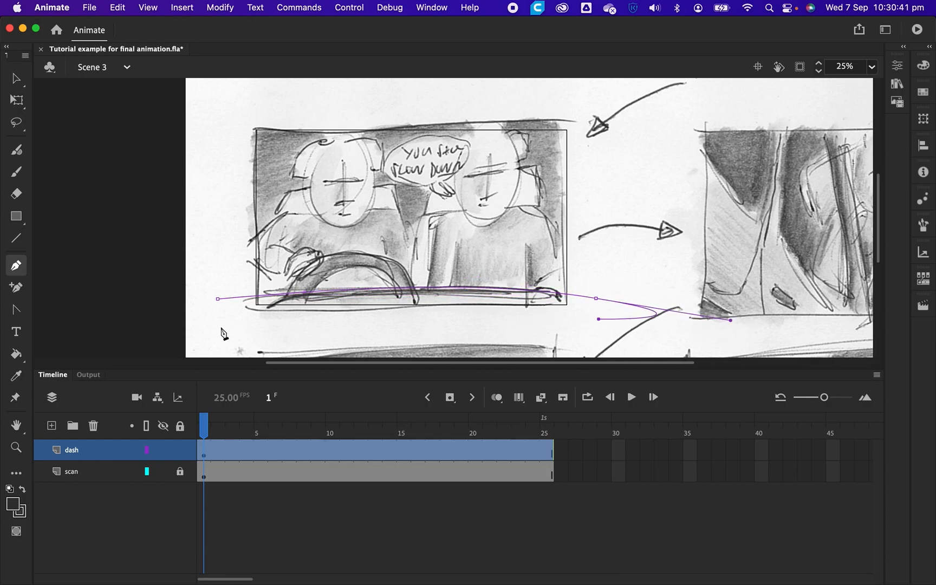
click(220, 326)
click(218, 299)
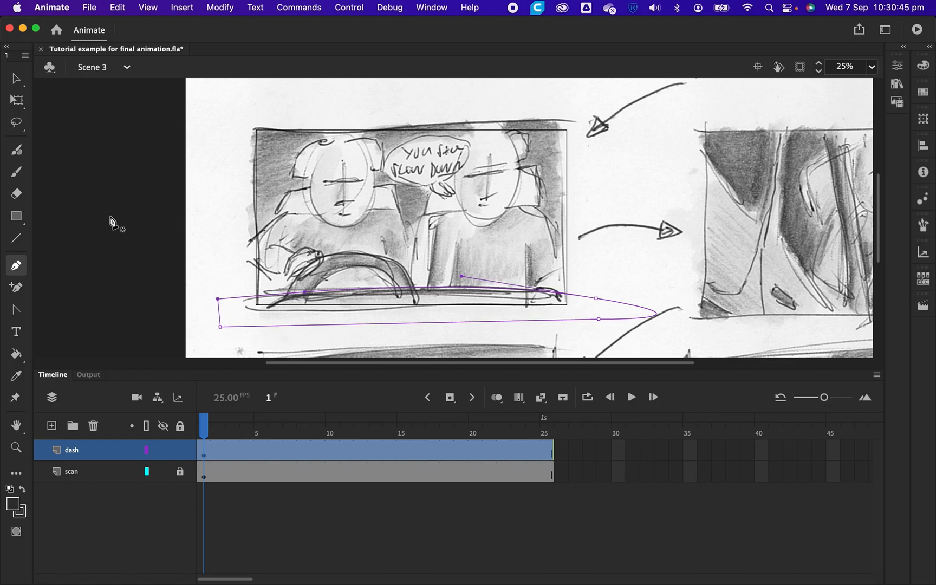
click(16, 355)
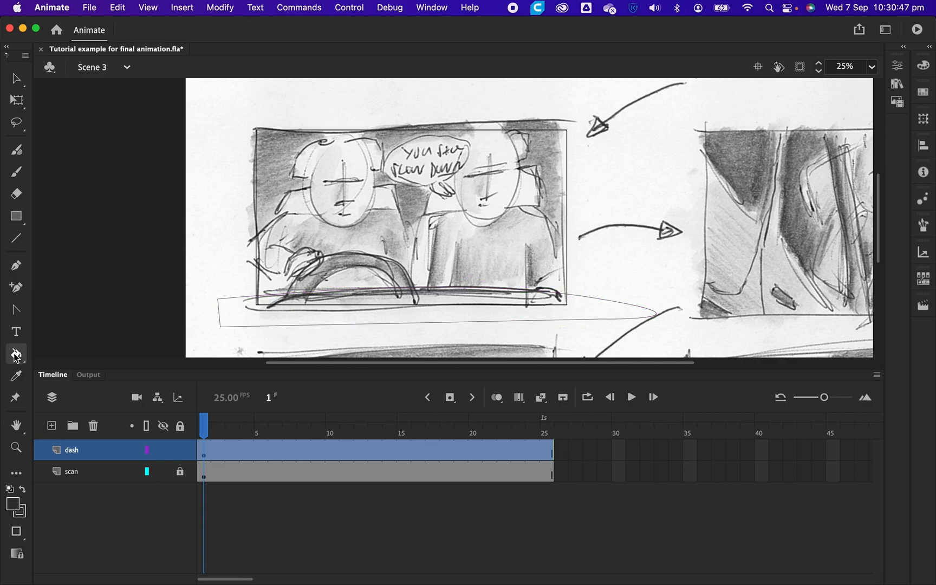
click(360, 315)
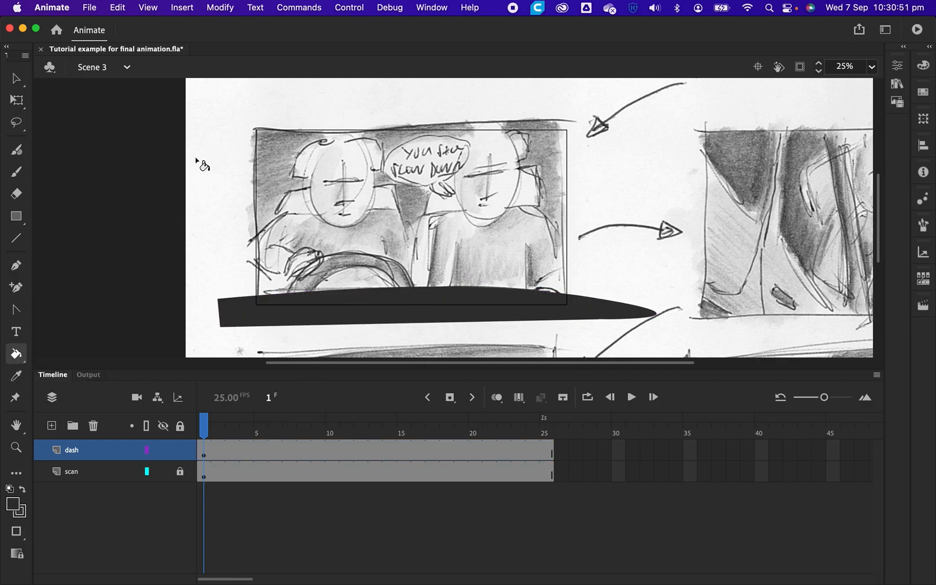
Add a layer named steering_wheel between the dash and scan layers
click(52, 426)
drag(96, 452, 90, 474)
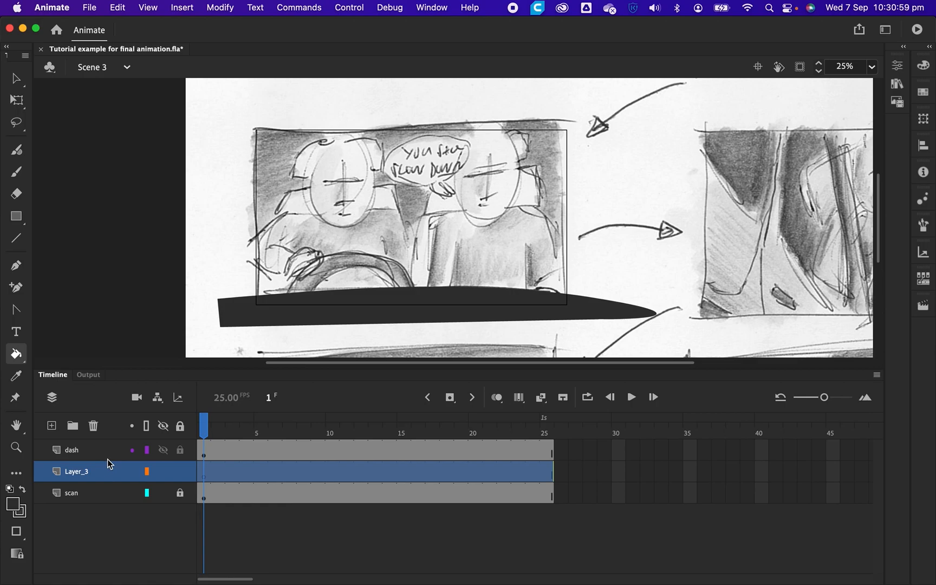
double_click(85, 471)
text(steering)
text(_wheel)
key(Return)
Draw a #666666 circle without an outline over the sketched wheel on the steering_wheel layer and shift it slightly upward
click(208, 476)
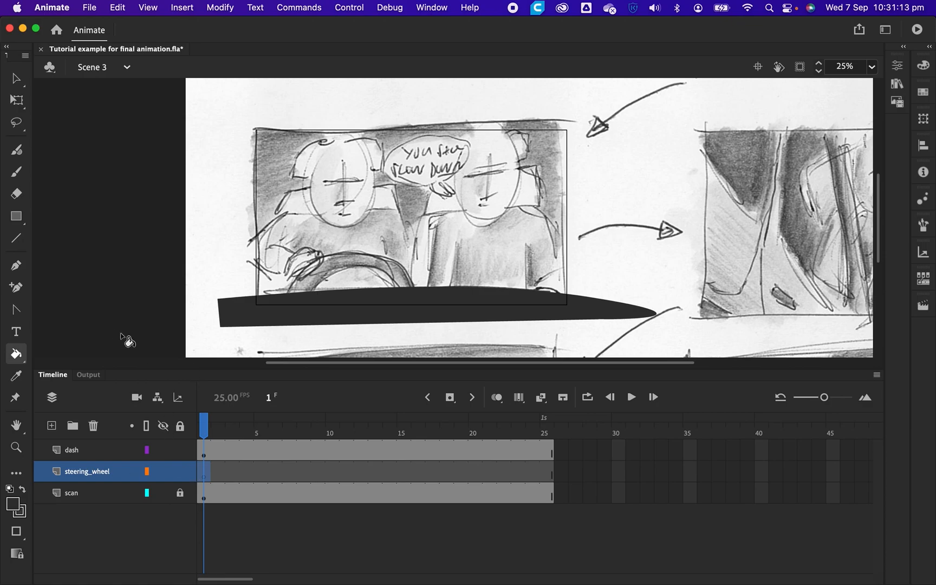
click(24, 216)
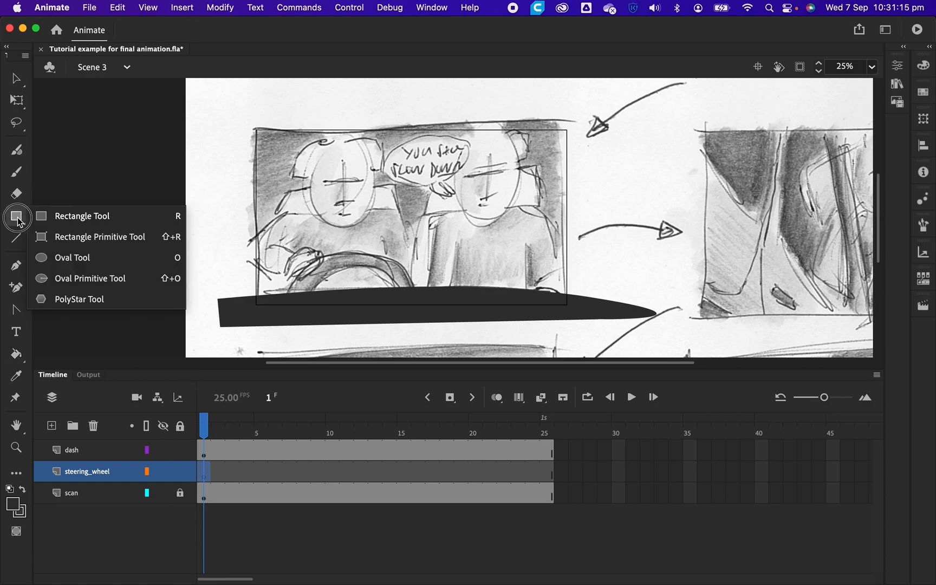
click(64, 258)
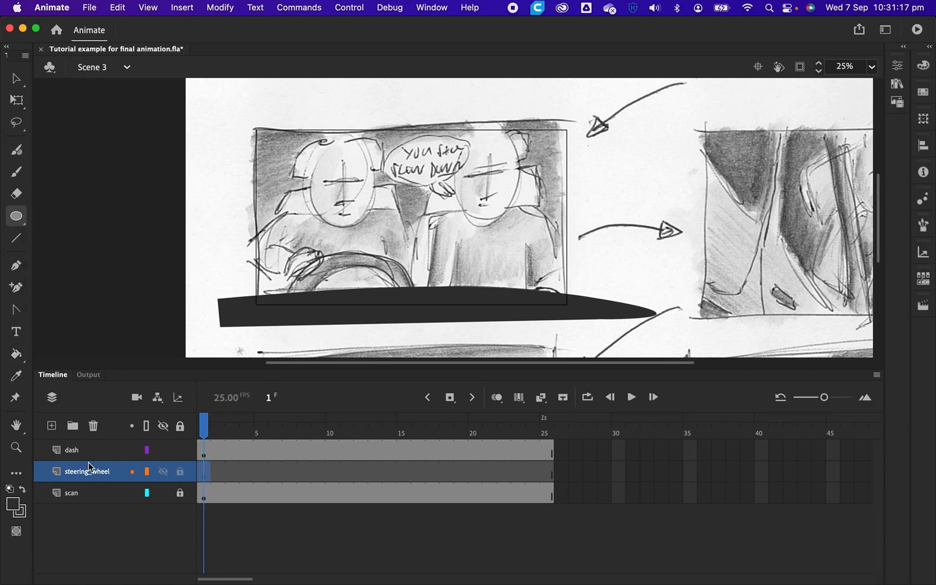
click(23, 517)
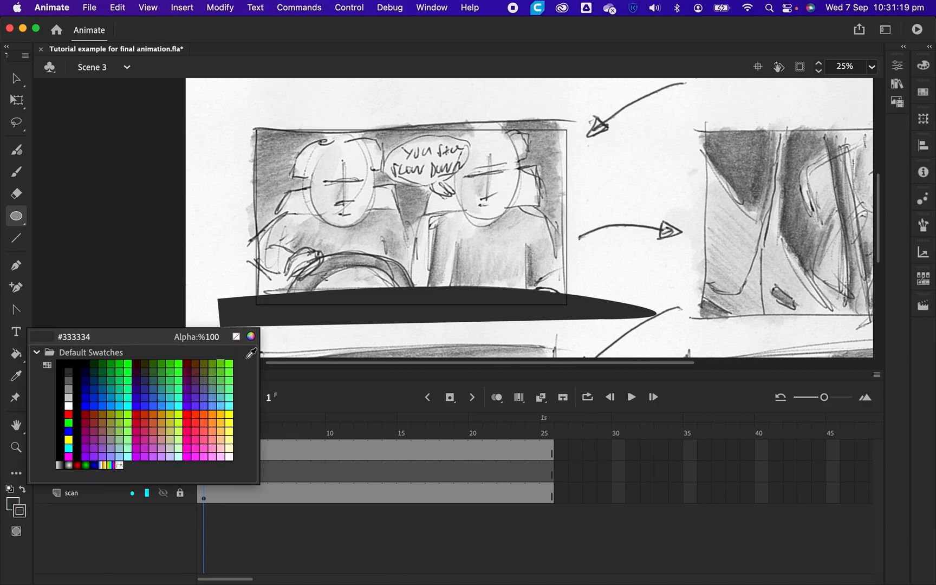
click(238, 336)
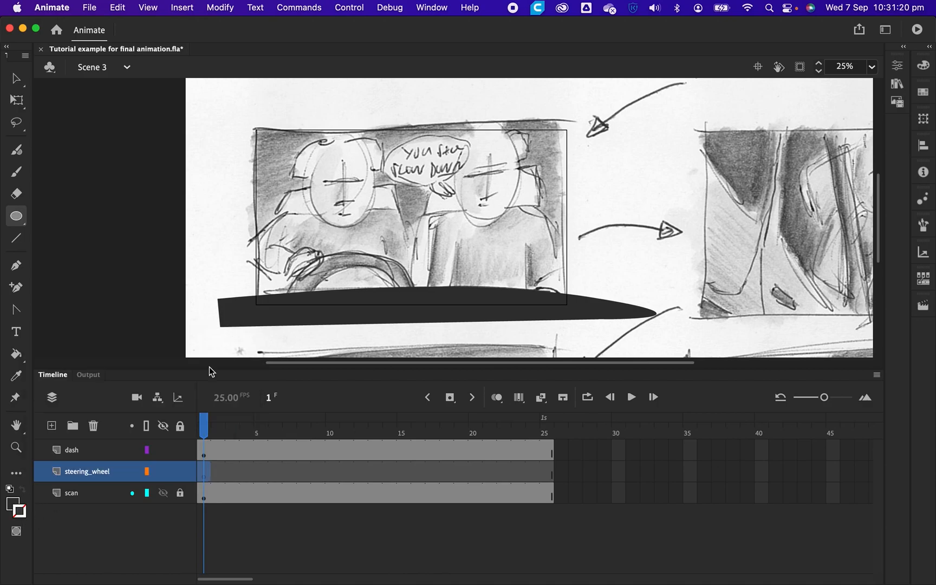
click(21, 510)
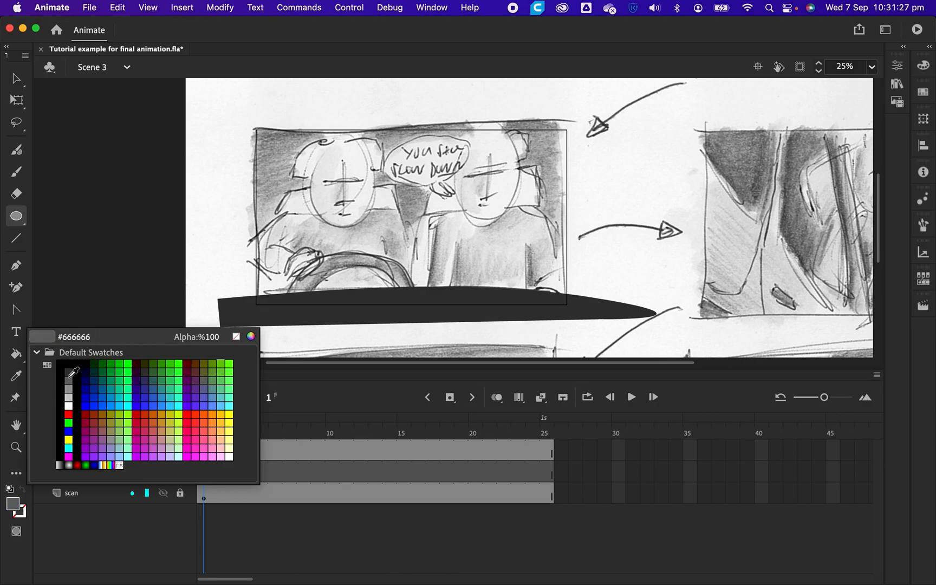
click(69, 381)
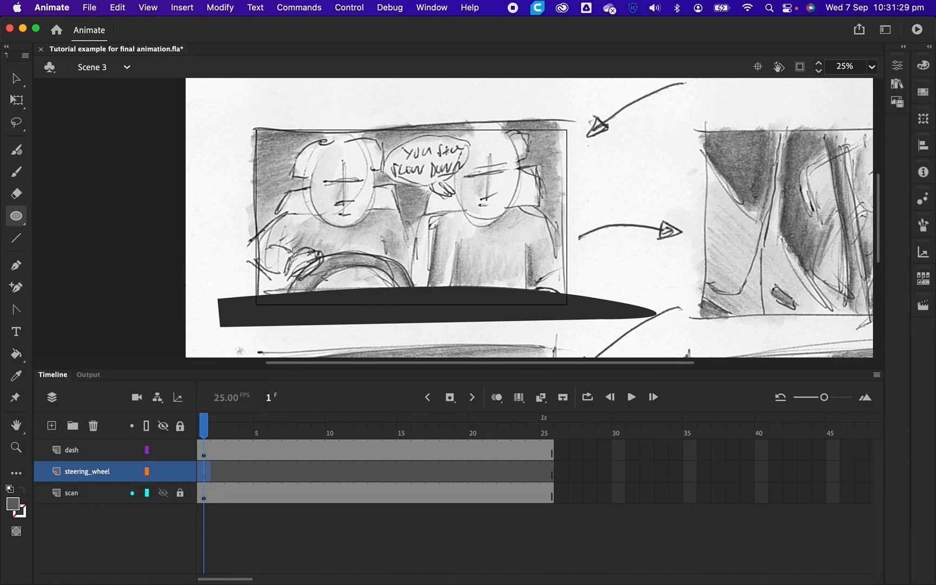
mouse_move(289, 252)
mouse_down()
mouse_move(391, 317)
mouse_move(423, 352)
mouse_up()
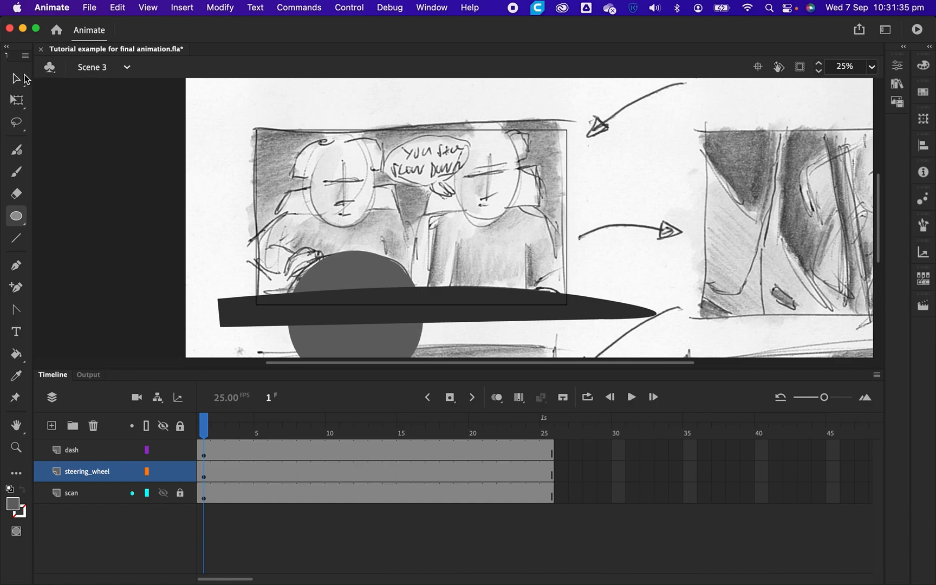
click(24, 78)
drag(360, 273, 358, 273)
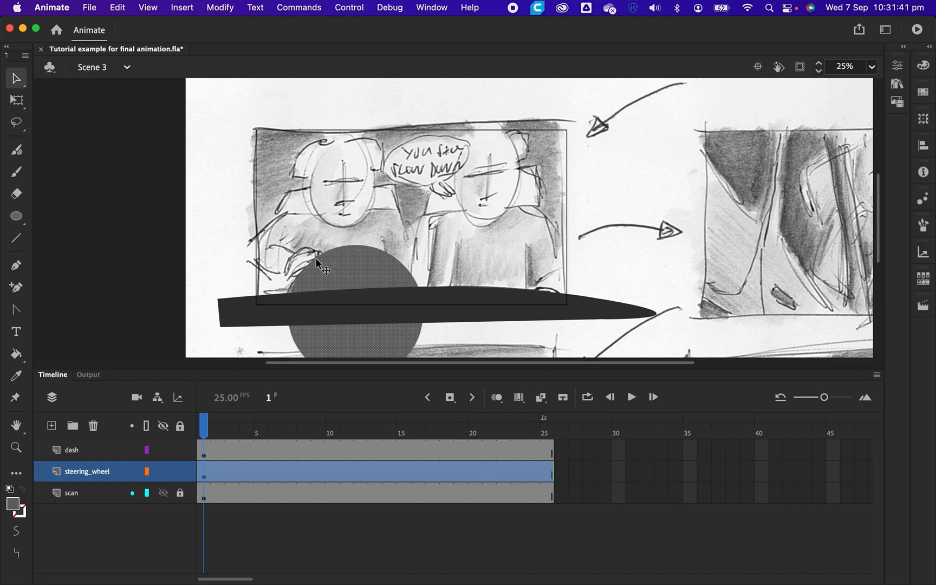
Draw a smaller red circle centred inside the grey one and delete it to cut out the steering wheel's ring
click(17, 217)
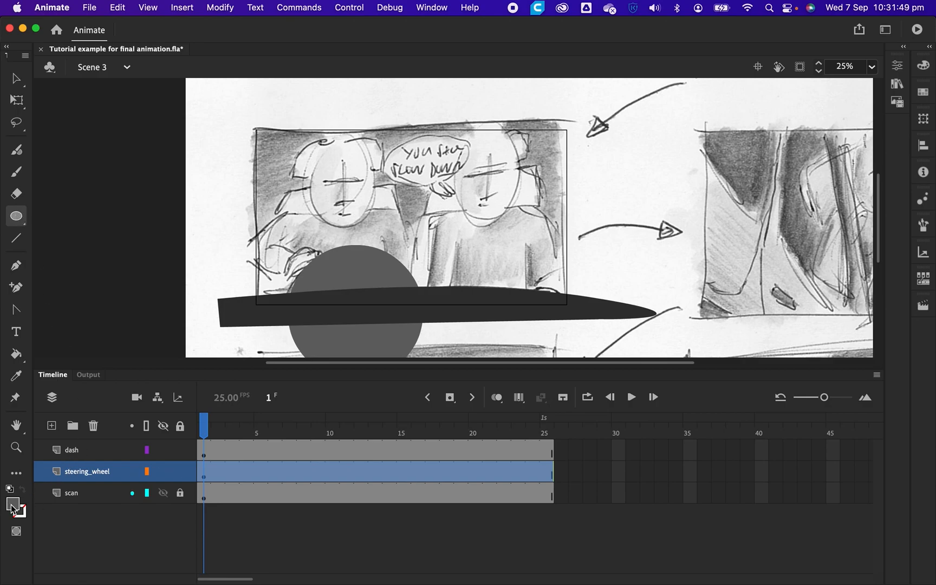
click(12, 507)
click(76, 414)
drag(309, 264, 404, 342)
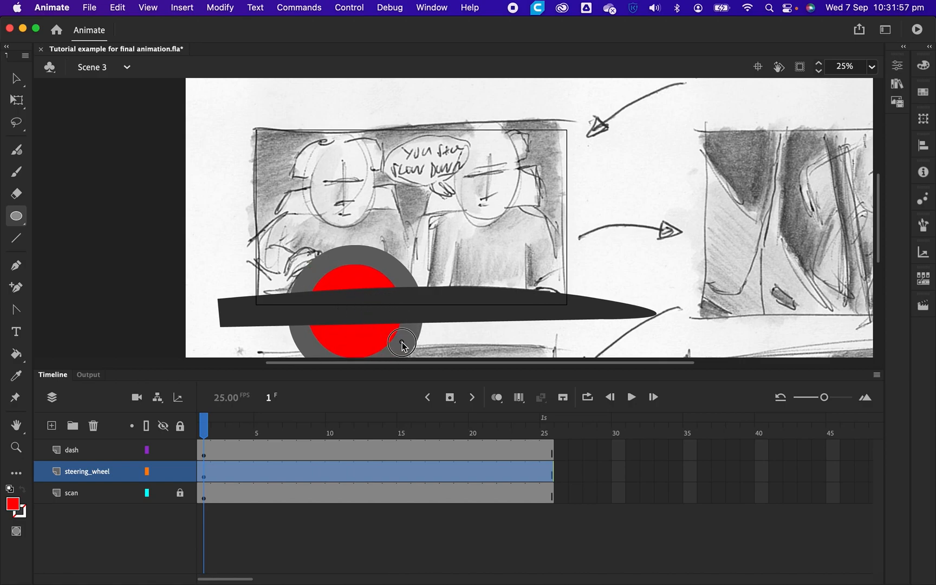
drag(401, 343, 400, 341)
key(v)
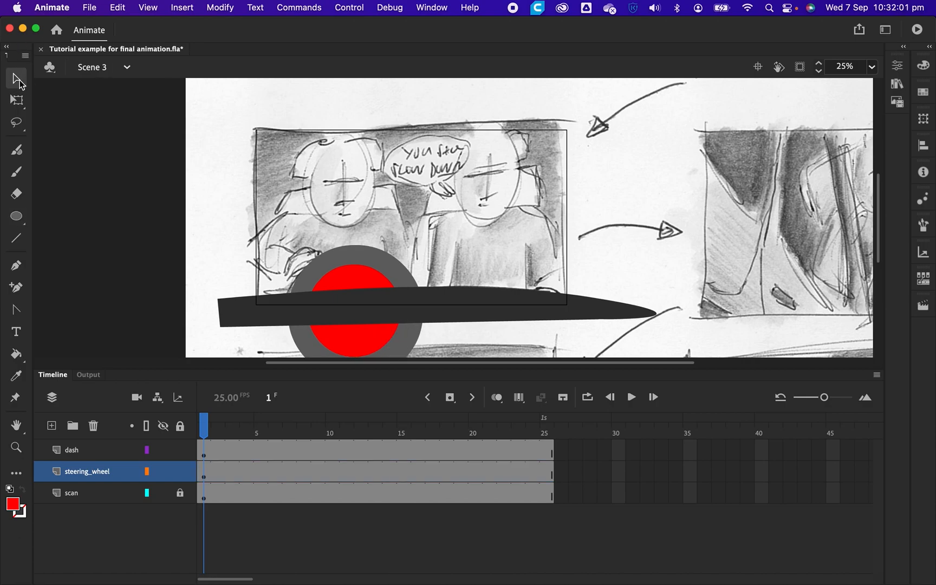
click(350, 278)
key(Delete)
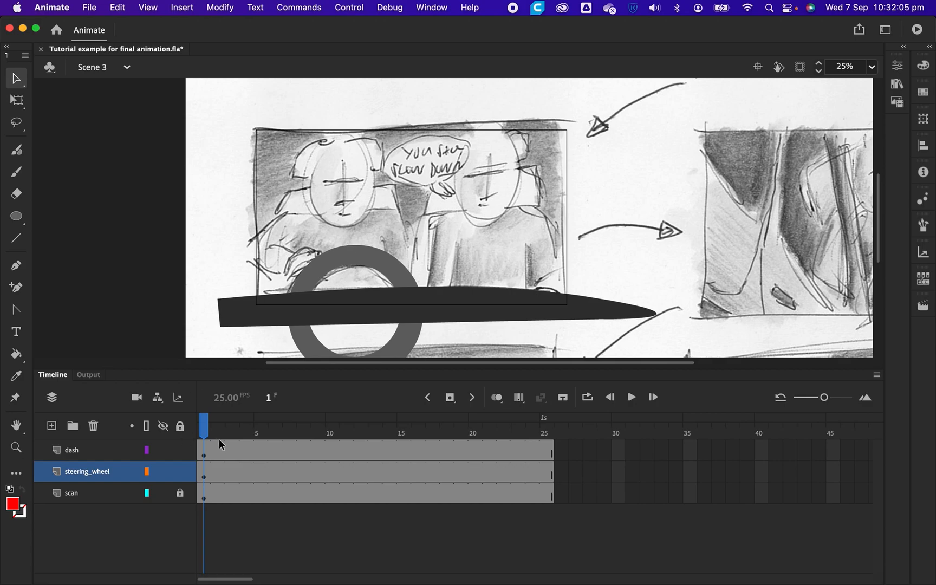
Convert the steering wheel ring to a Graphic symbol named "sceene 3: steering whell"
click(204, 479)
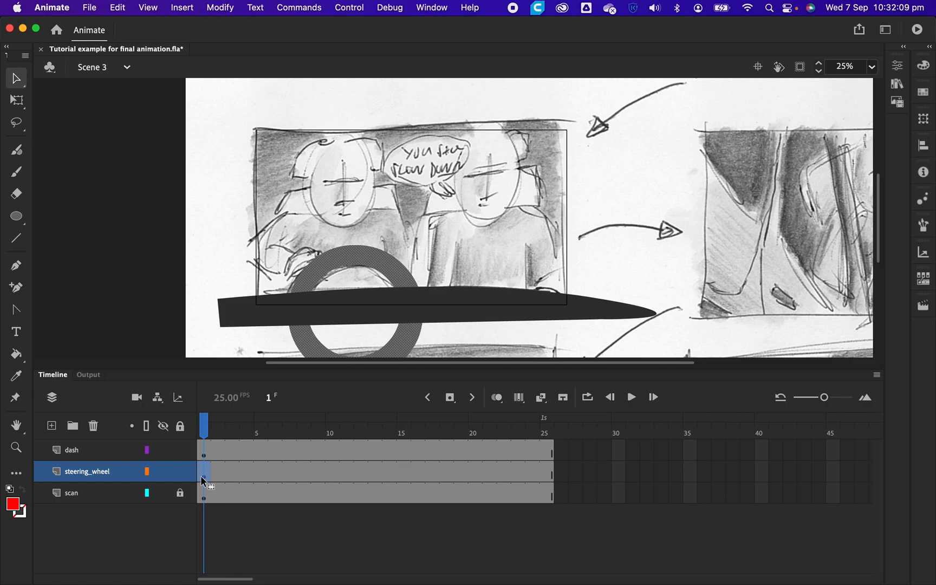
right_click(347, 255)
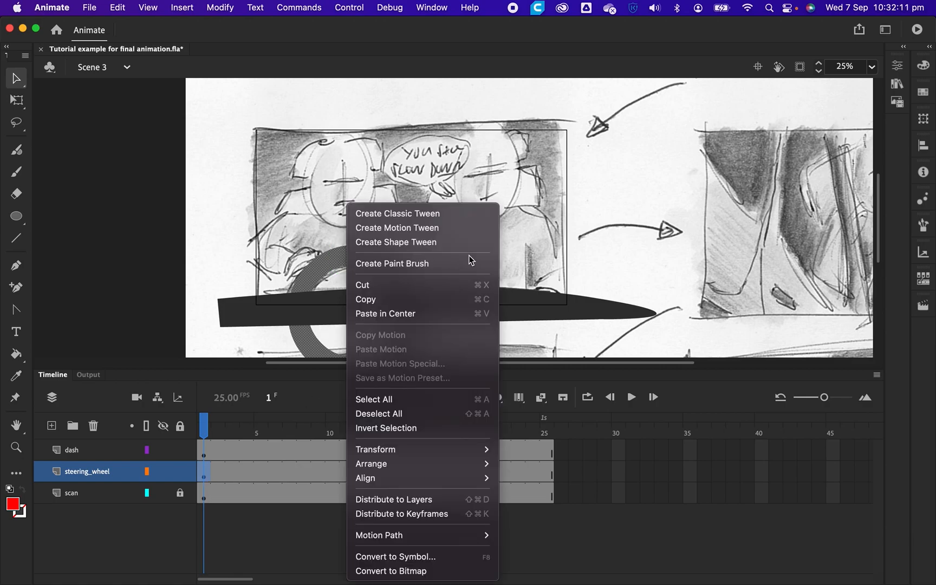
click(413, 558)
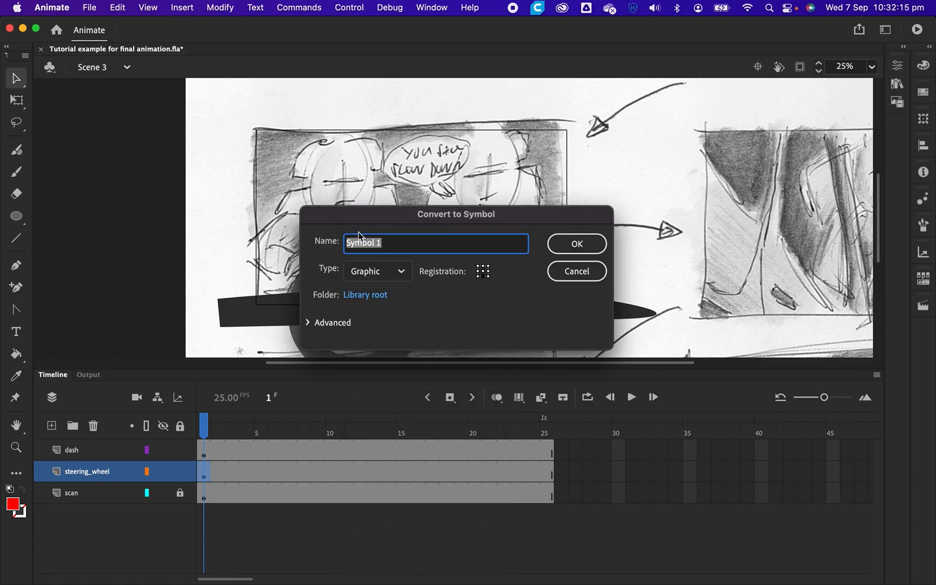
text(s)
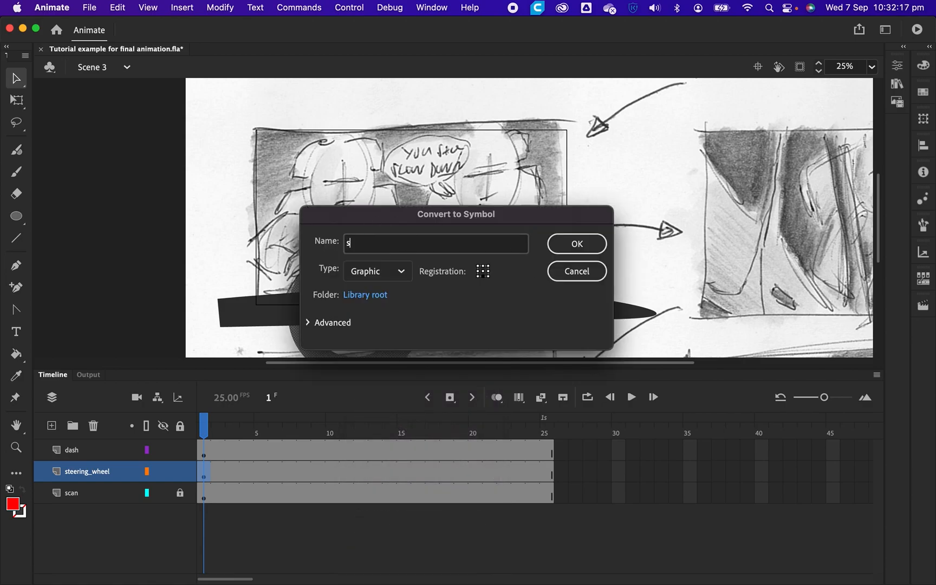
text(ceene 3: steering whell)
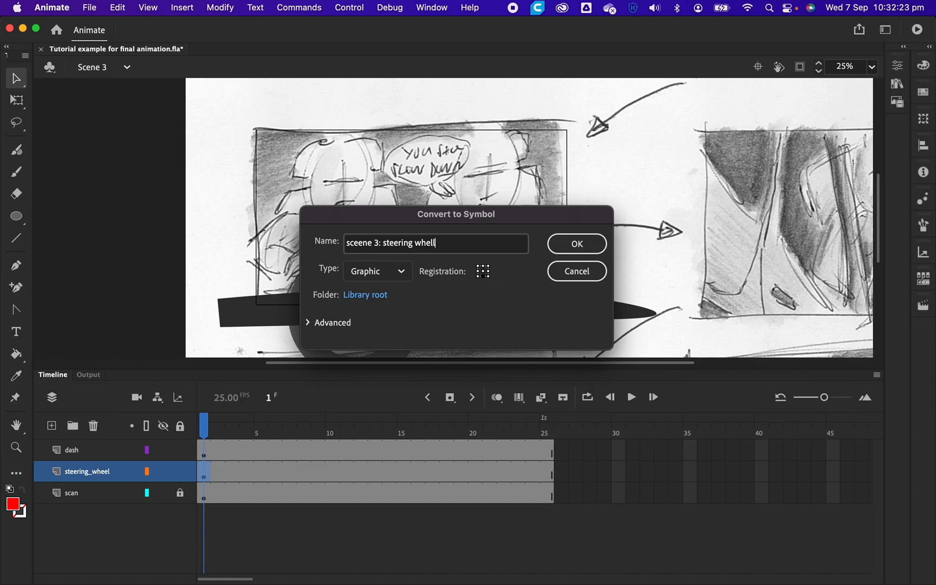
key(Return)
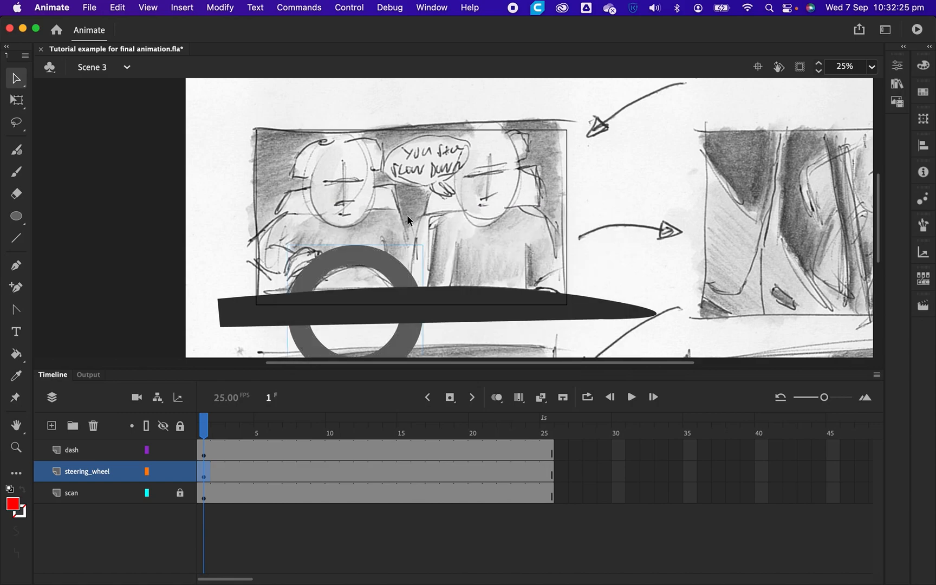